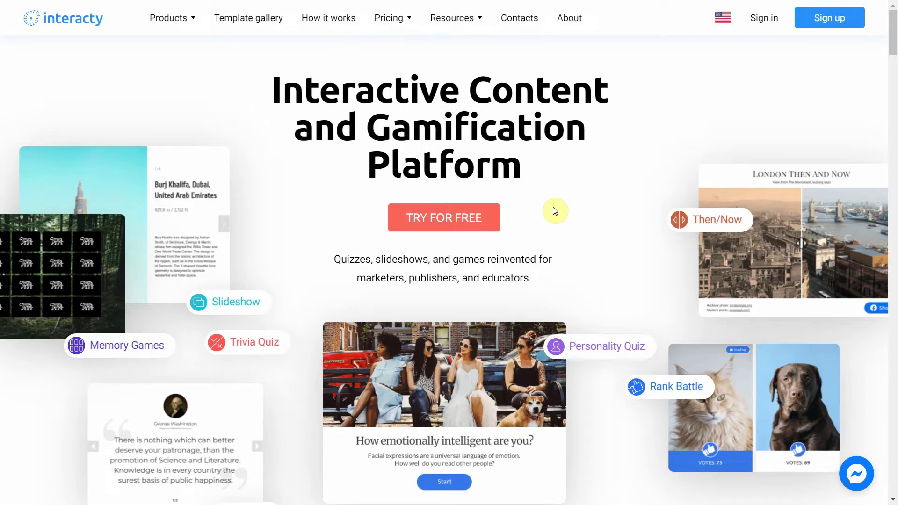
View the Trivia Quiz product page, then sign in with the autofilled credentials
click(179, 28)
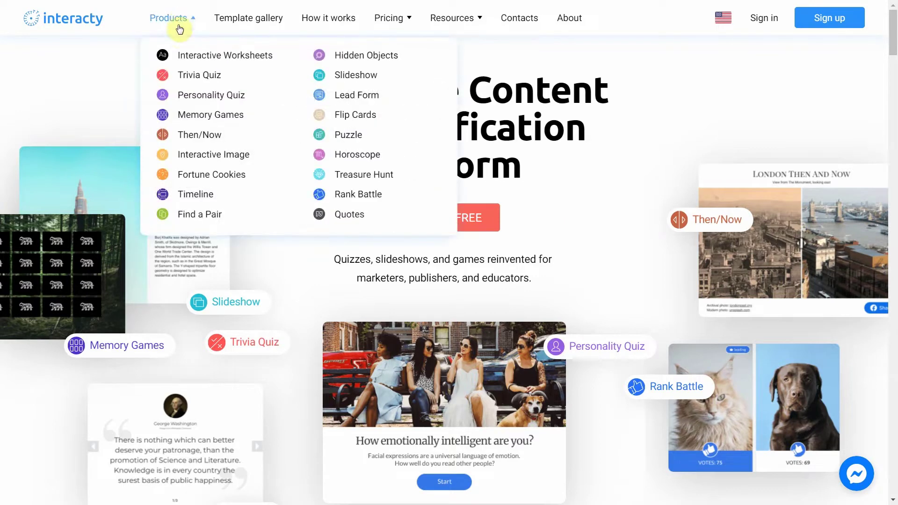
click(195, 77)
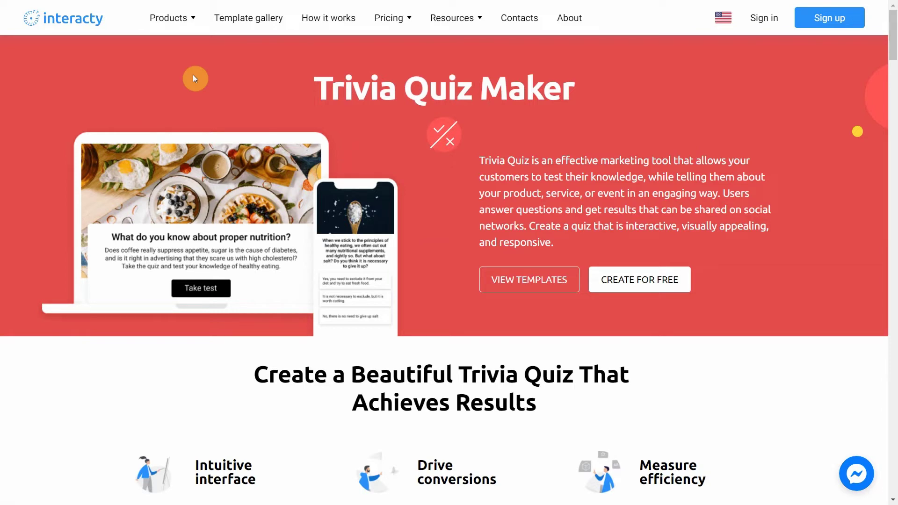
click(754, 18)
click(686, 325)
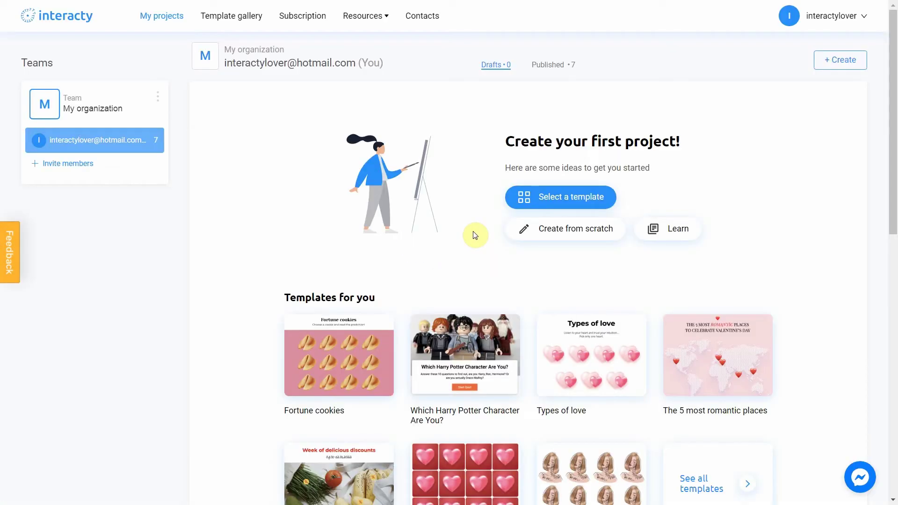
Browse the template gallery's Game concepts down to the Trivia Quiz template cards
click(229, 18)
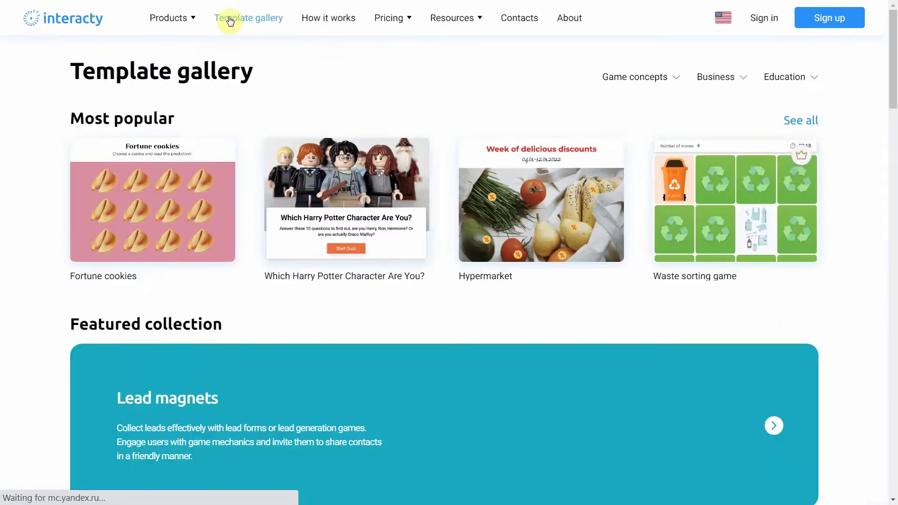
scroll(258, 136, down, 7)
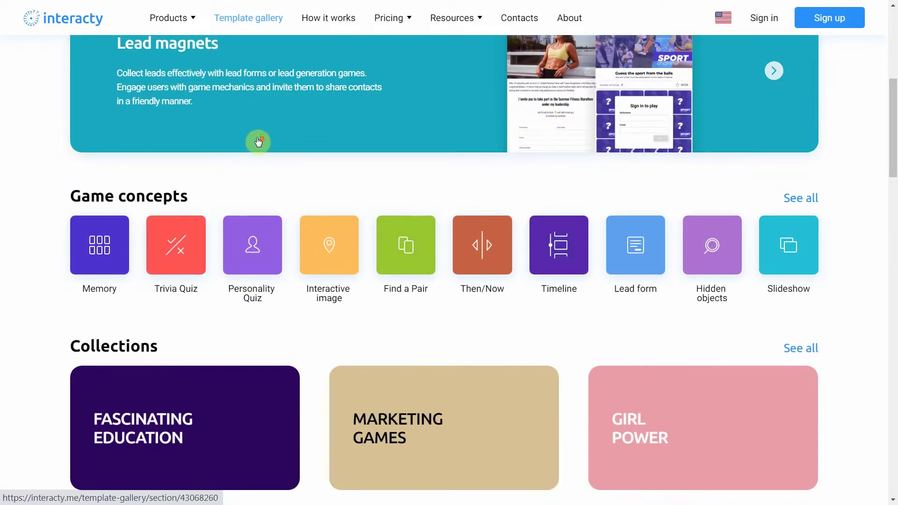
scroll(259, 142, down, 1)
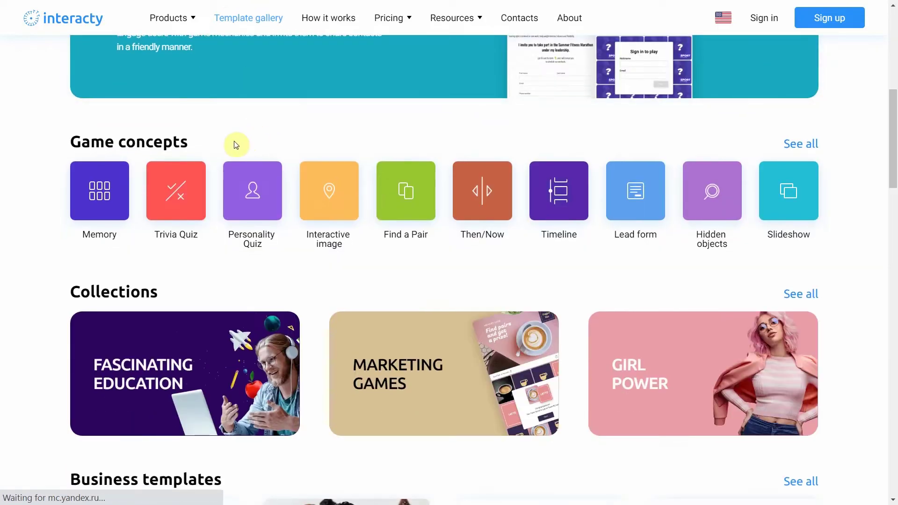
click(183, 197)
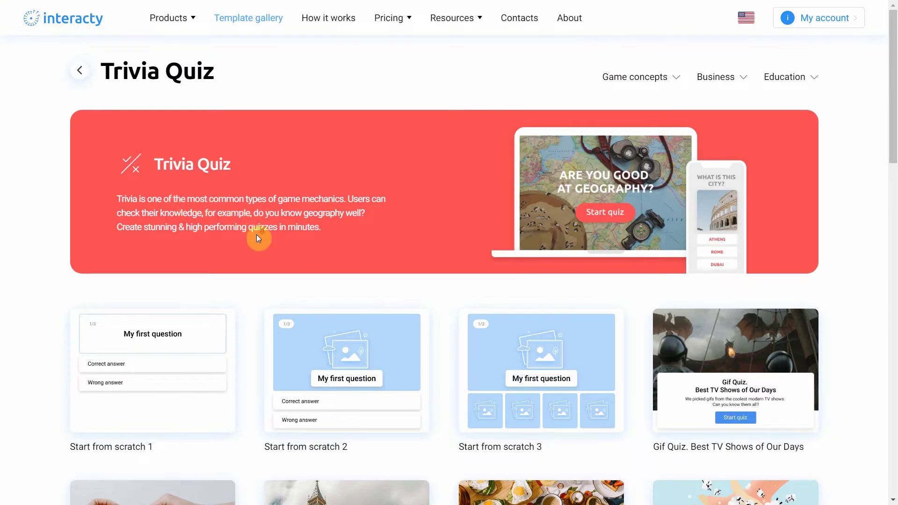
scroll(256, 234, down, 5)
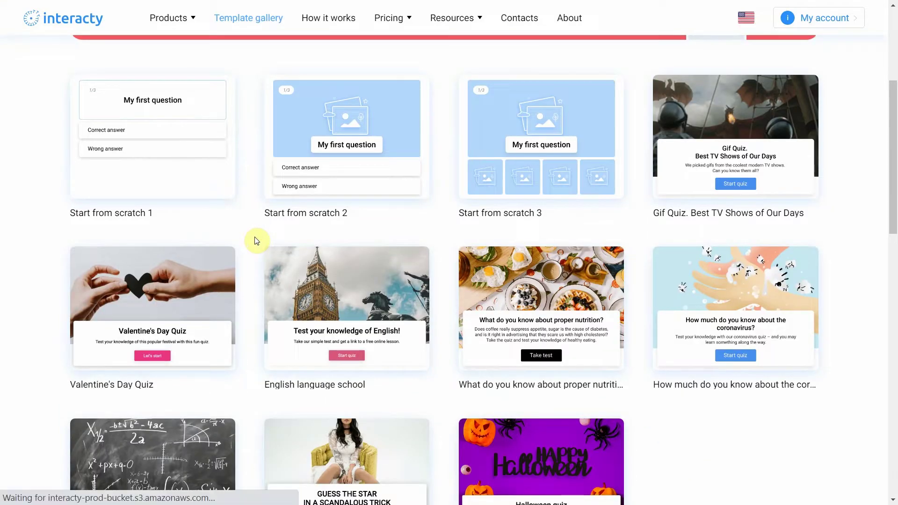
mouse_move(353, 175)
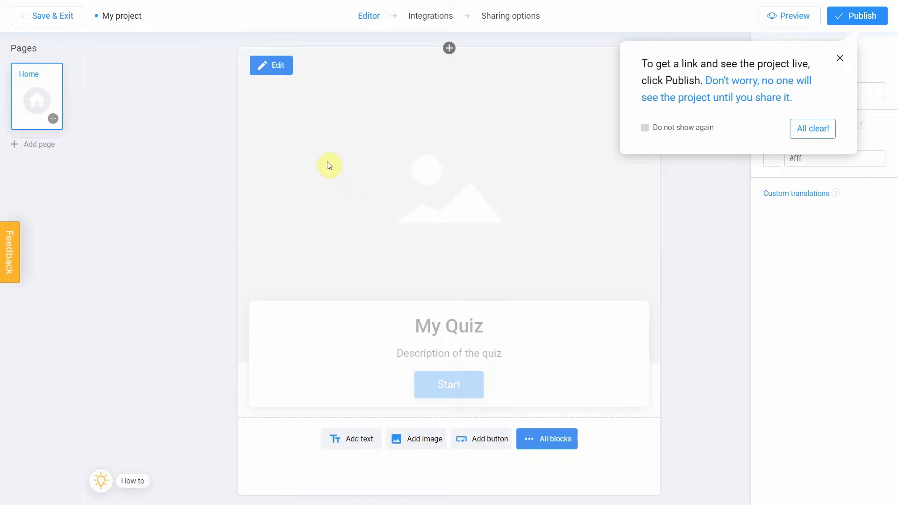
Dismiss the publishing, auto-saving and next-step tips, and switch the start screen off and on again
click(277, 69)
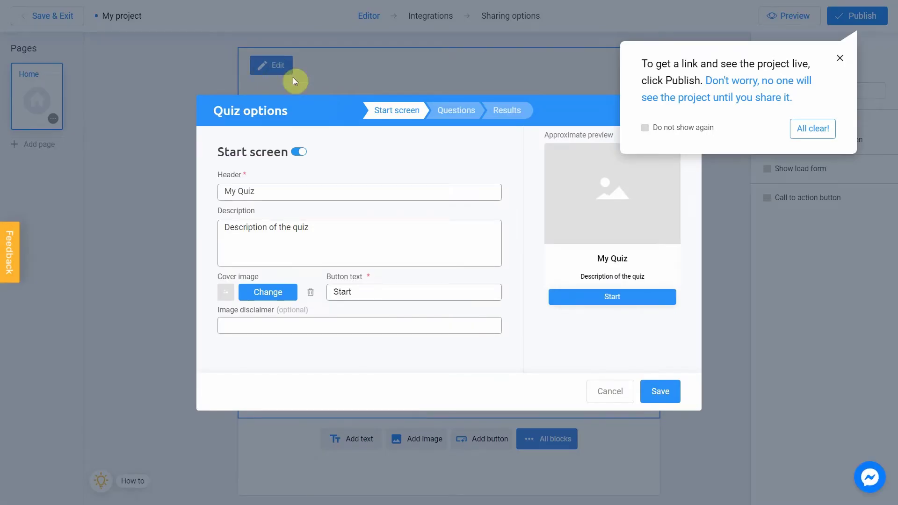
click(801, 129)
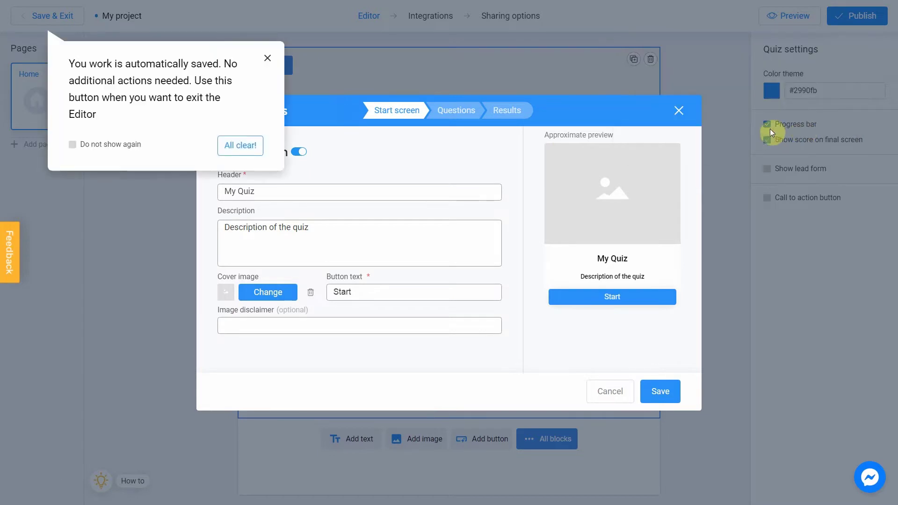
click(226, 145)
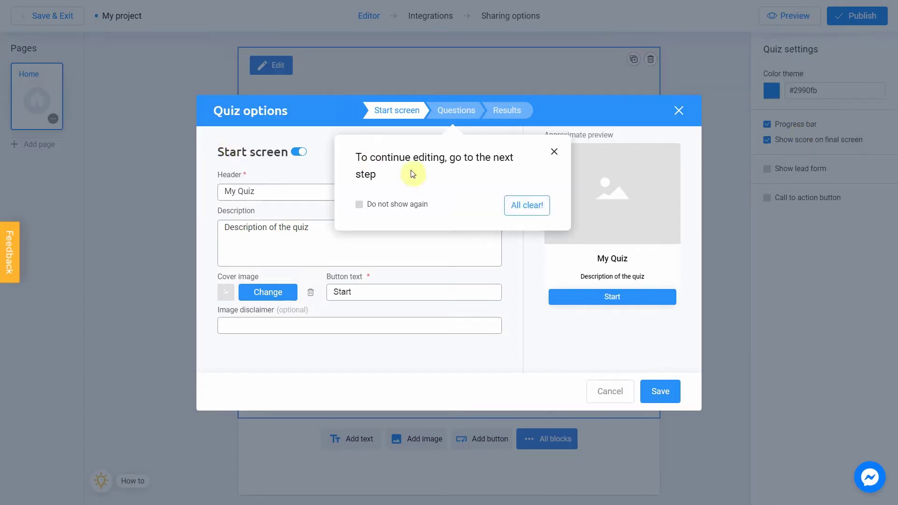
click(517, 207)
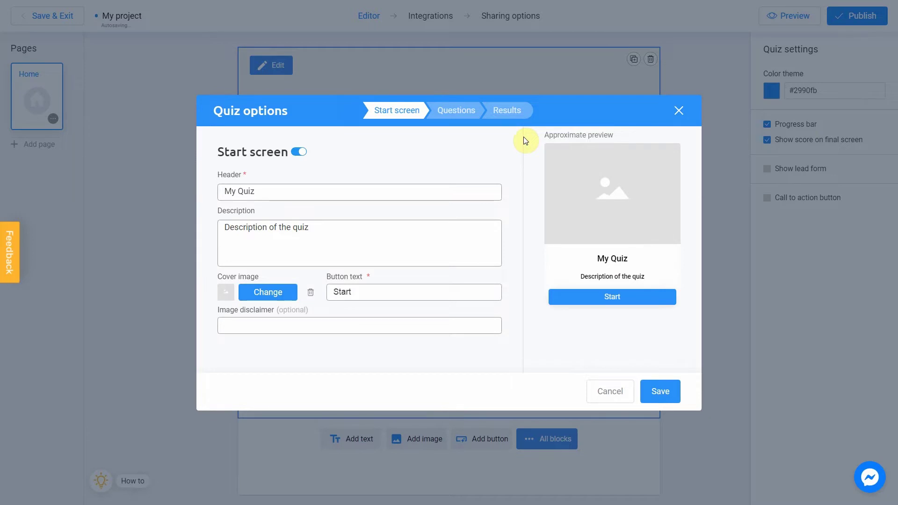
click(299, 152)
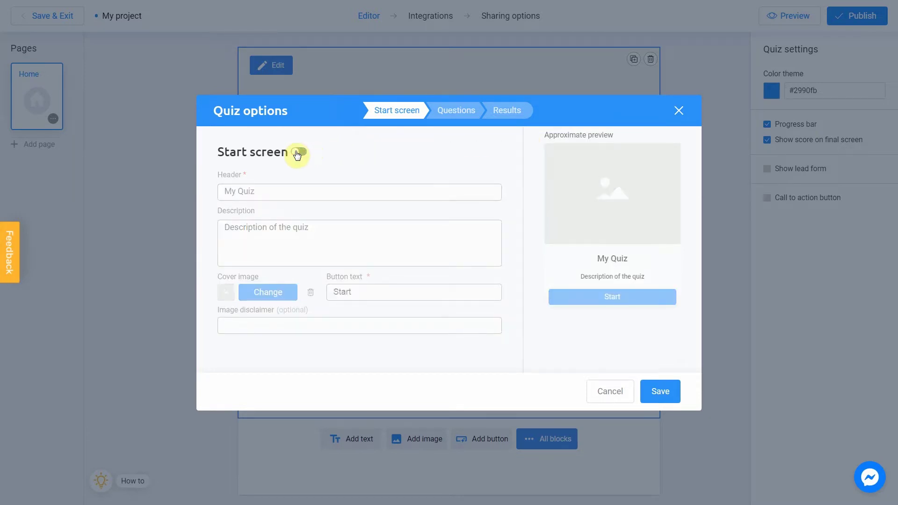
click(298, 152)
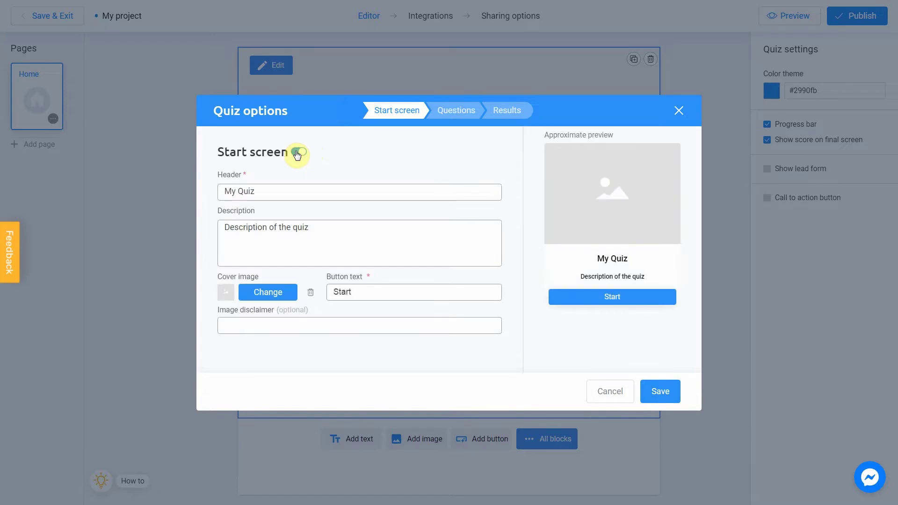
Set the header to 'Test Your Geography Knowledge' and the description to 'How good is your geography general knowledge?'
drag(290, 190, 223, 191)
text(Test )
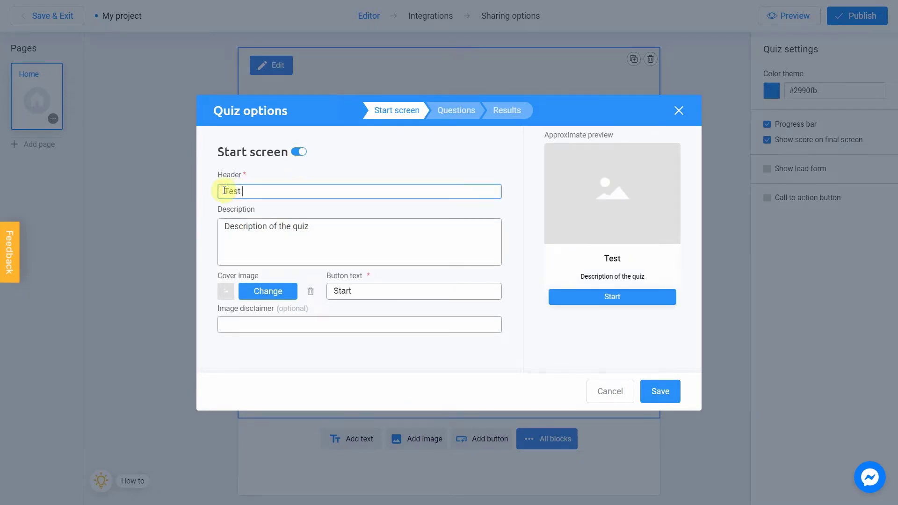
text(Your Geography K)
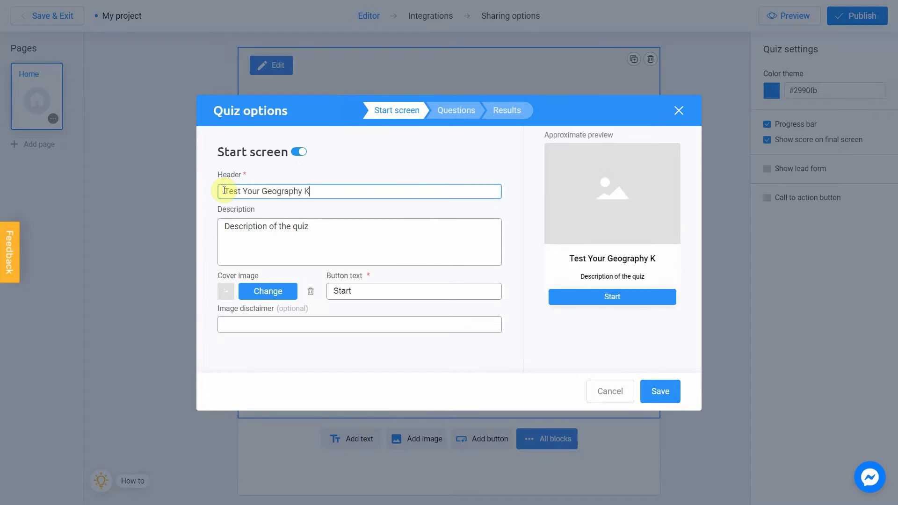
text(nowledge)
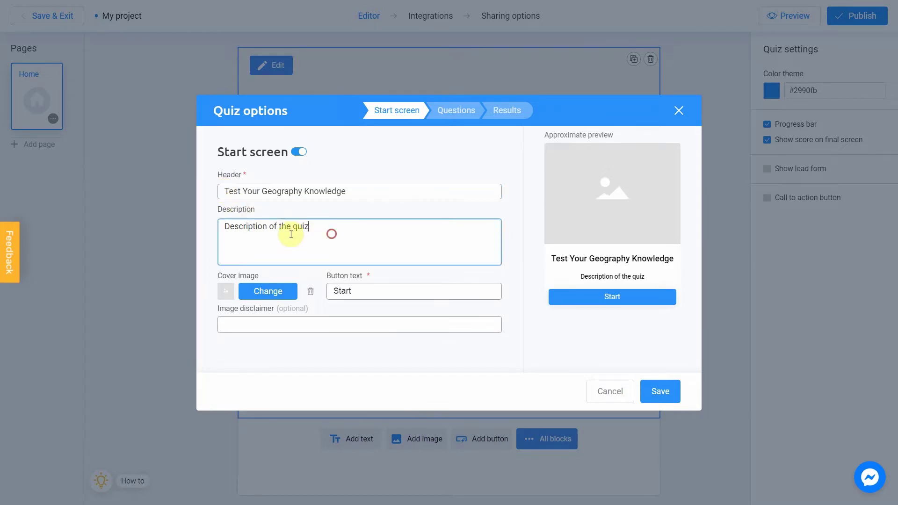
drag(331, 233, 217, 233)
text(How go)
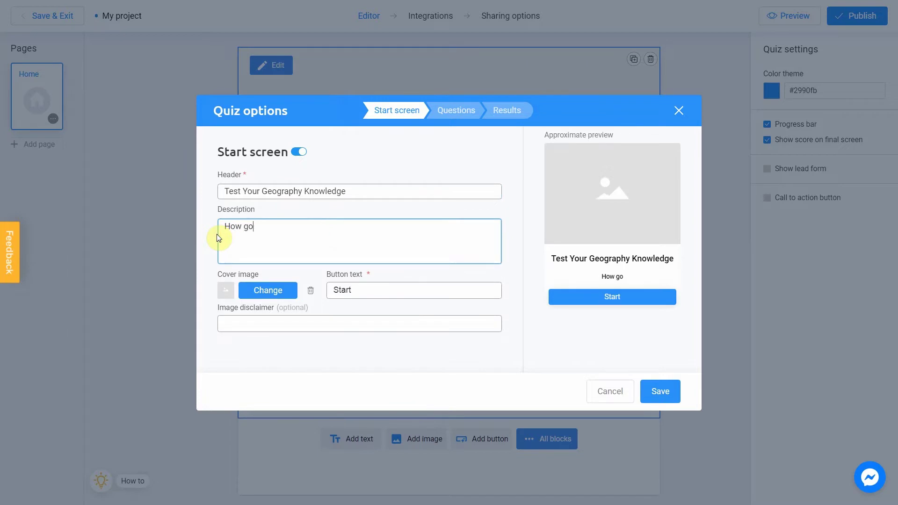
text(od is your geography general )
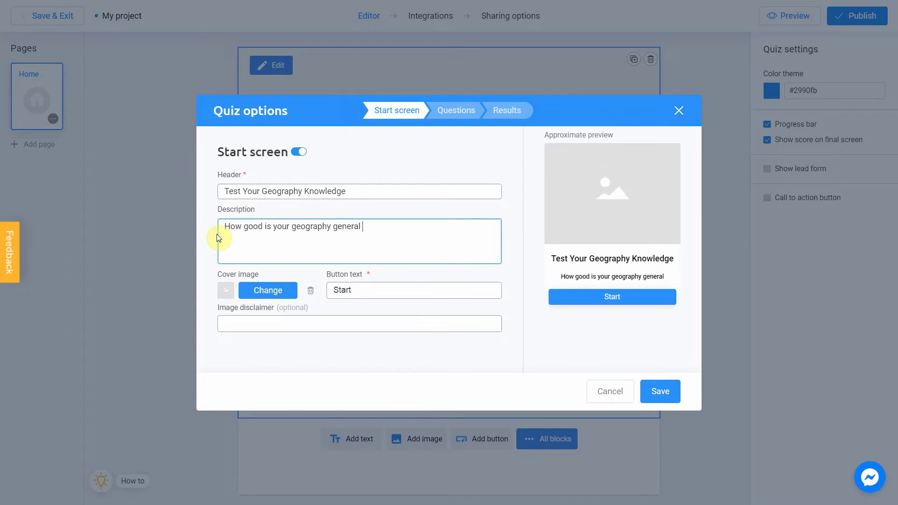
text(knowledge?)
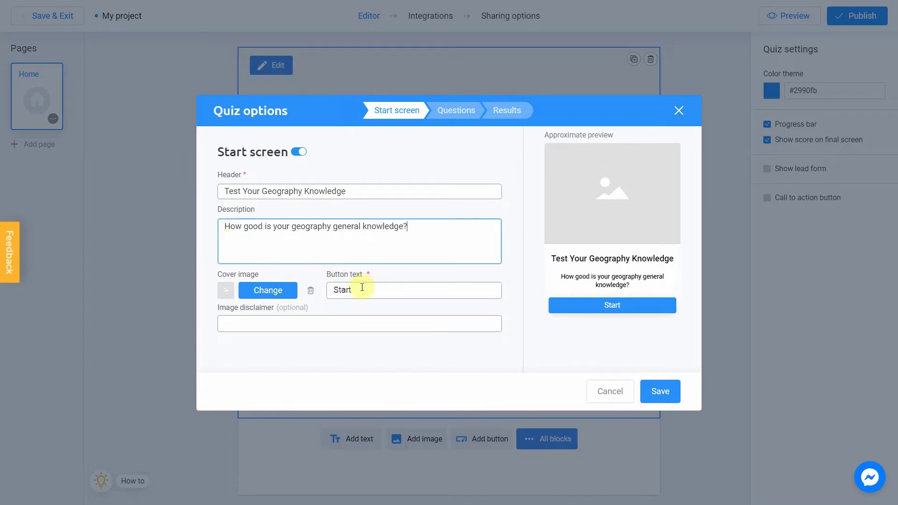
Keep the button text as 'Start' and leave the image disclaimer empty
click(361, 287)
text(123)
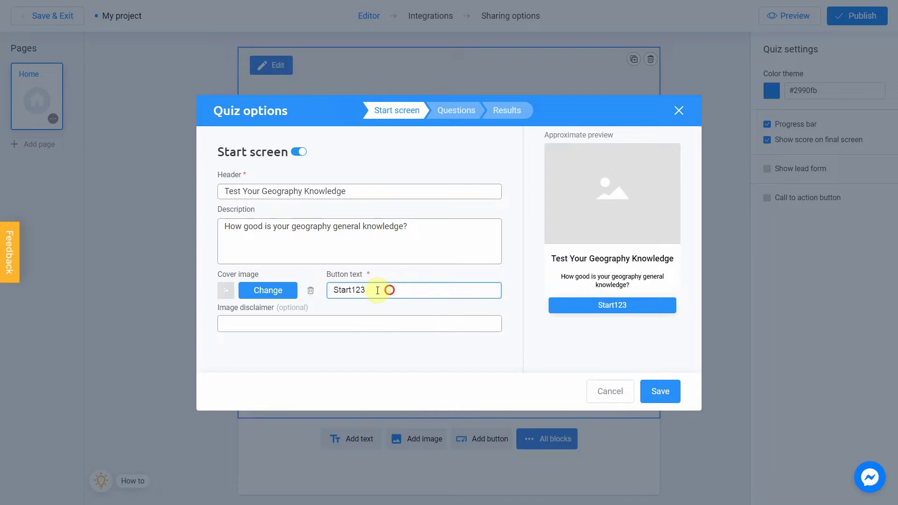
drag(386, 290, 352, 288)
key(BackSpace)
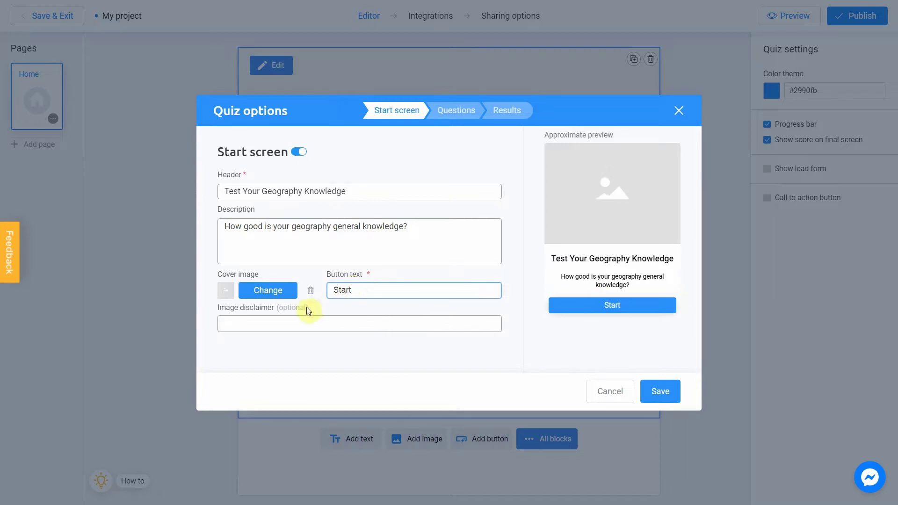
click(287, 321)
text(123)
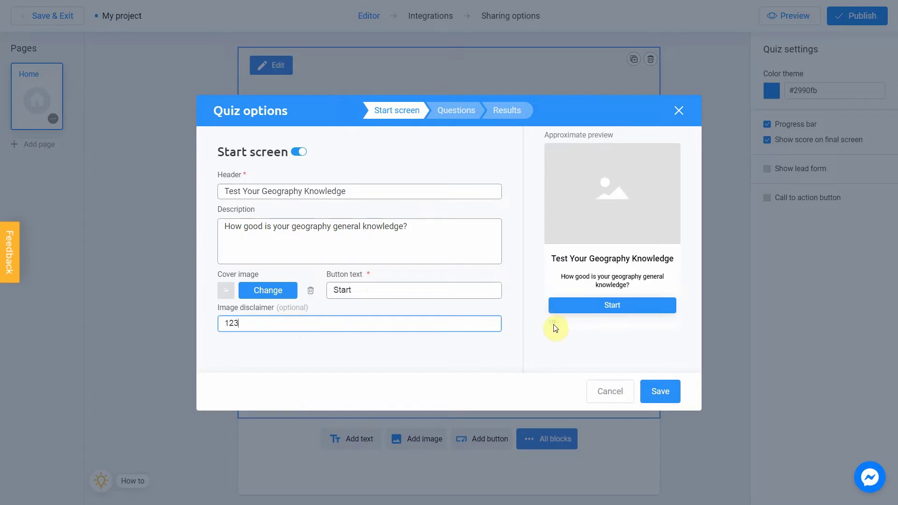
drag(278, 320, 216, 325)
key(BackSpace)
click(262, 295)
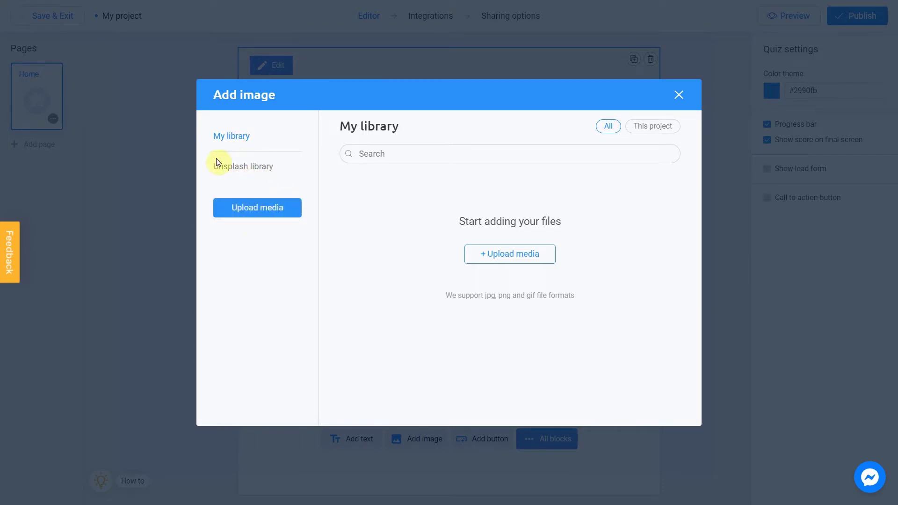
Place the boat-on-mountain-lake photo from an Unsplash 'travel' search as the cover image
click(250, 174)
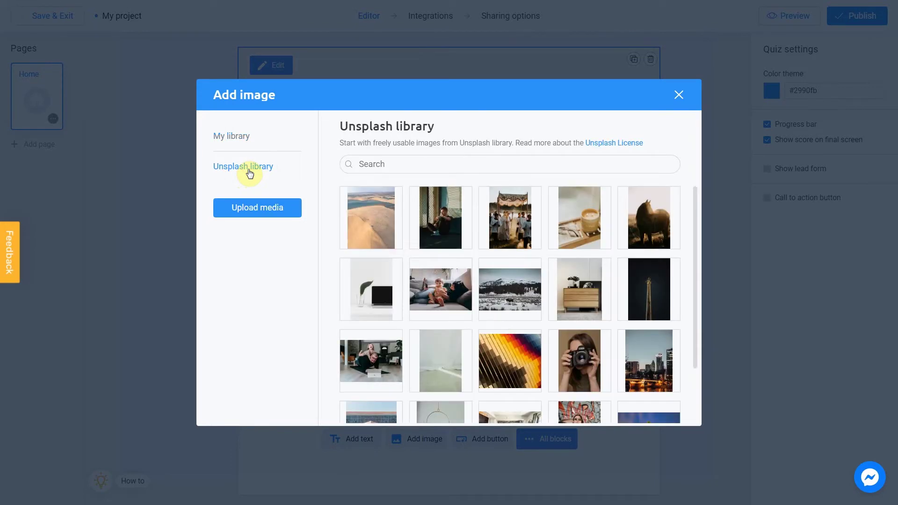
click(389, 166)
text(travel)
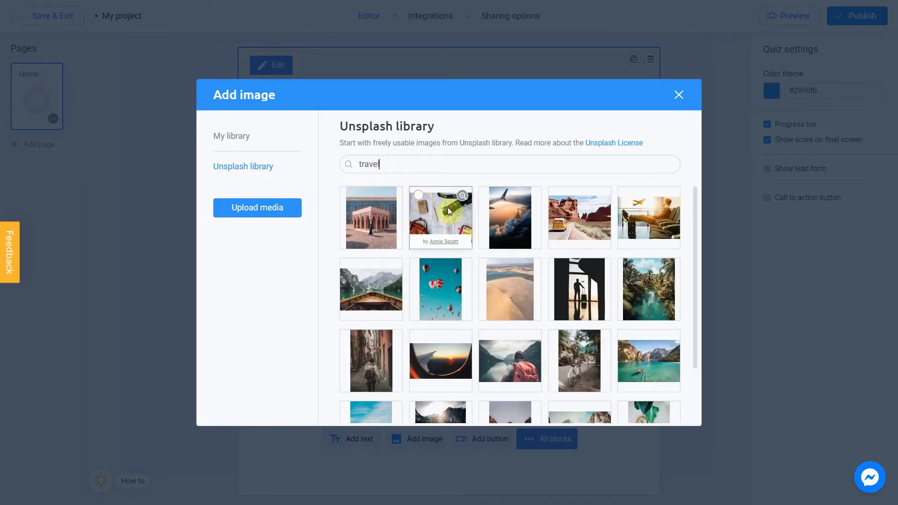
click(350, 268)
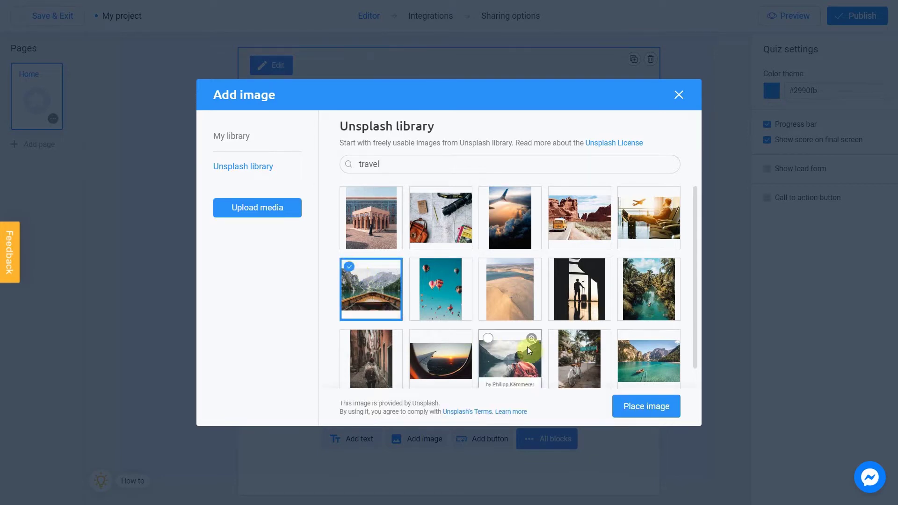
click(645, 408)
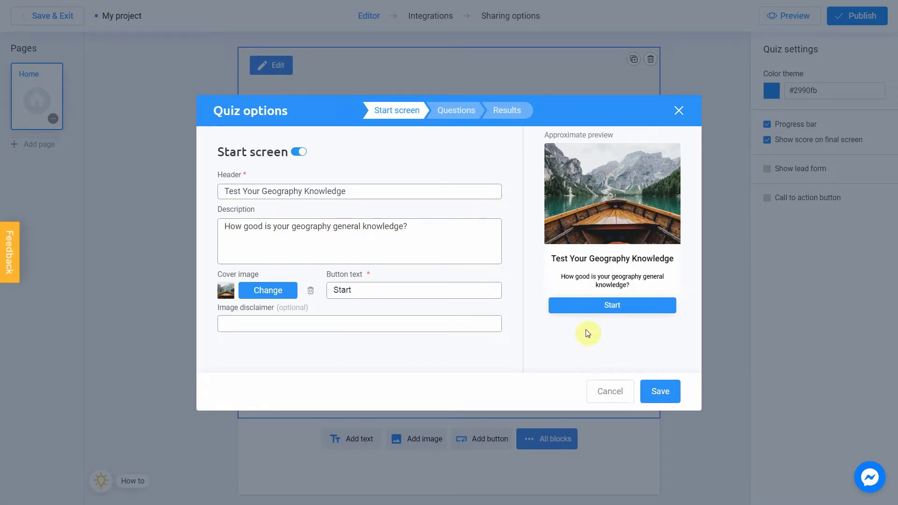
In the Questions step, add Questions 2, 3 and 4, then return to Question 1
click(453, 108)
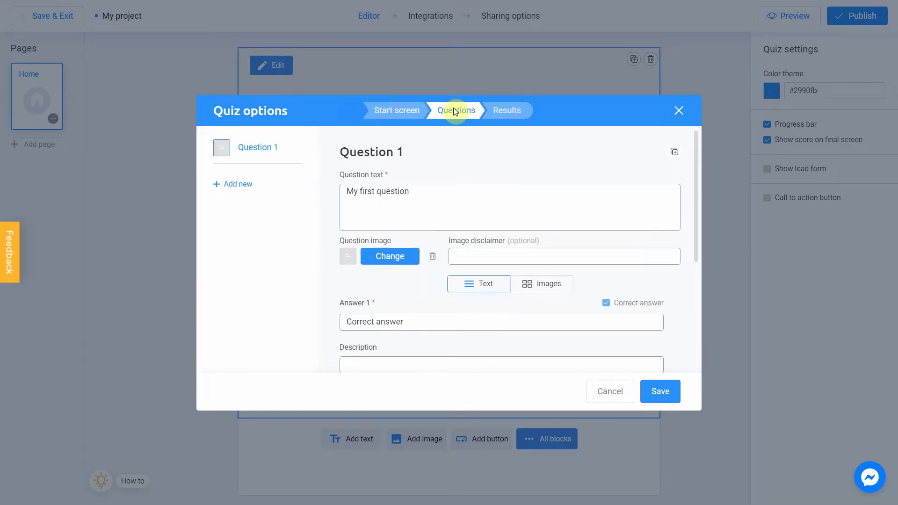
click(239, 189)
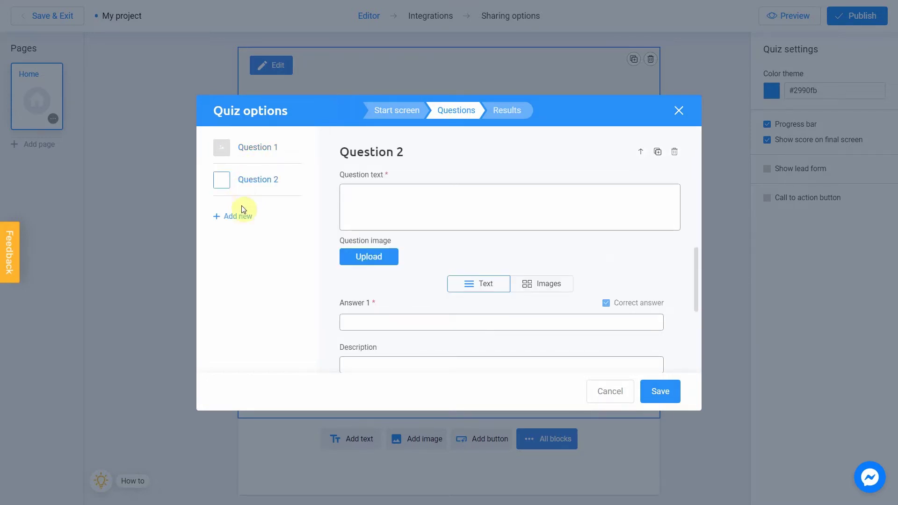
click(242, 221)
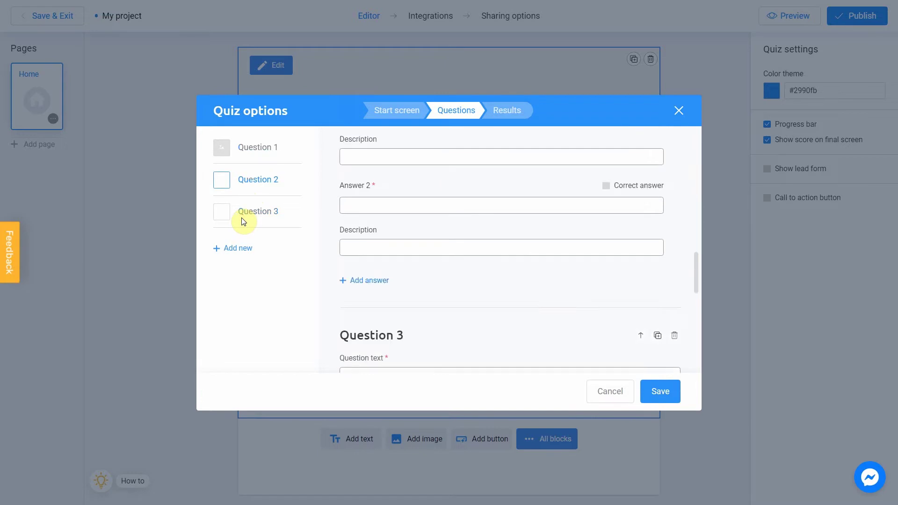
click(246, 250)
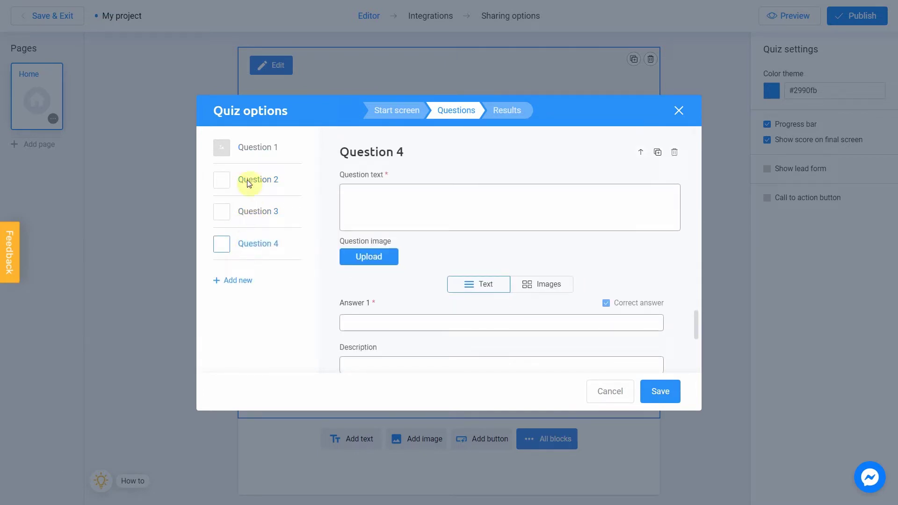
click(250, 150)
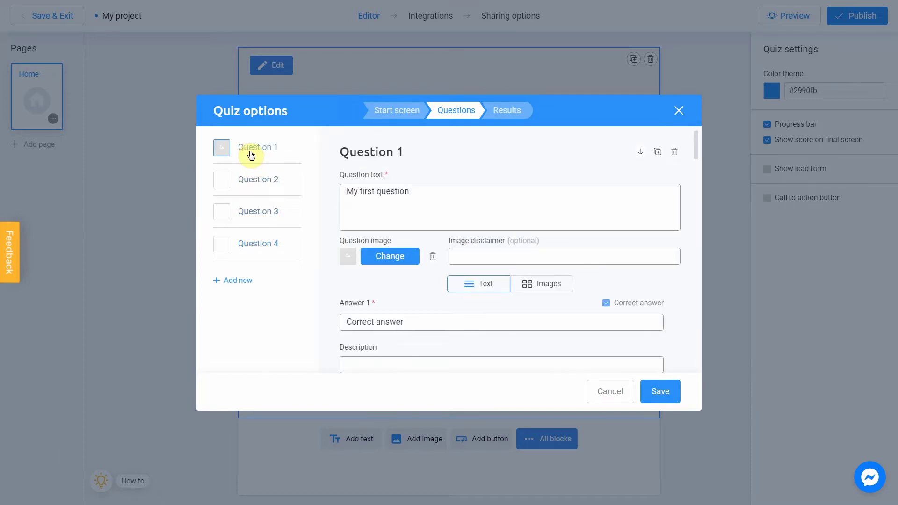
Make Question 1 read 'What is Earth's largest continent' with an Unsplash 'earth' photo as its image
drag(423, 195, 367, 193)
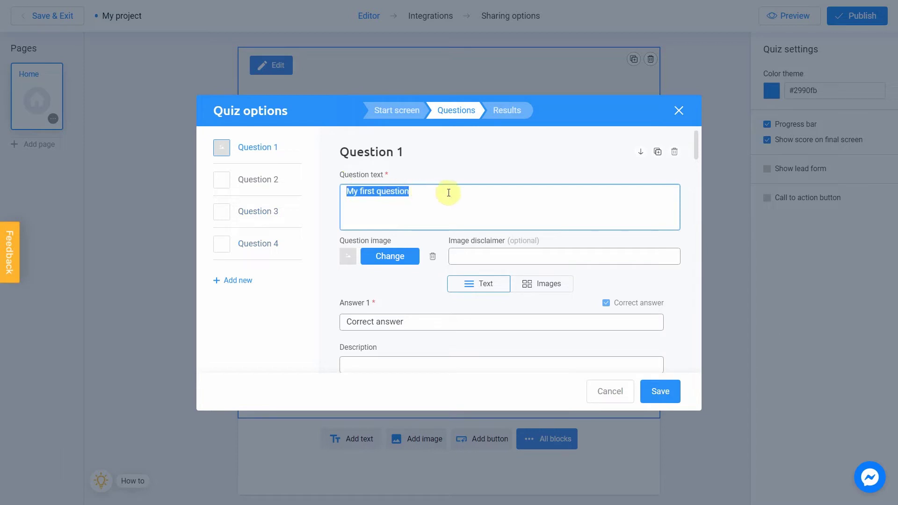
text(What is)
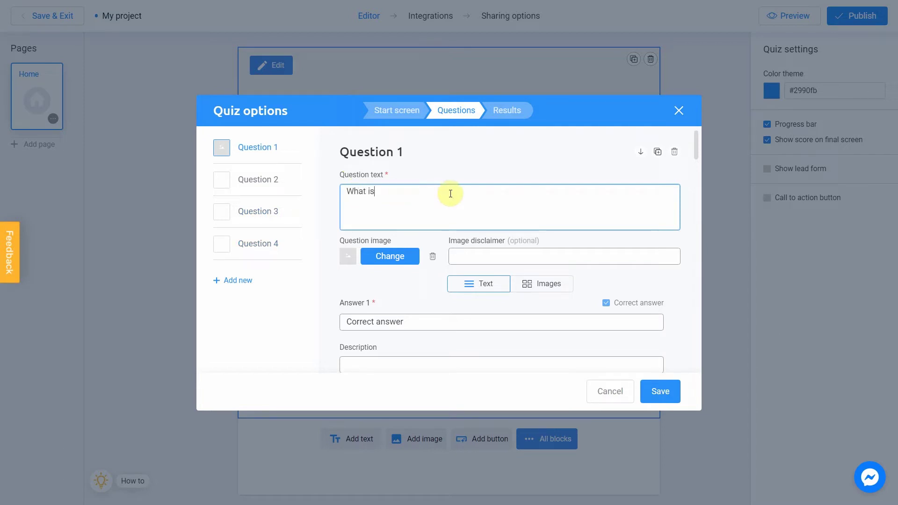
text( Earth's largest continent?)
click(387, 257)
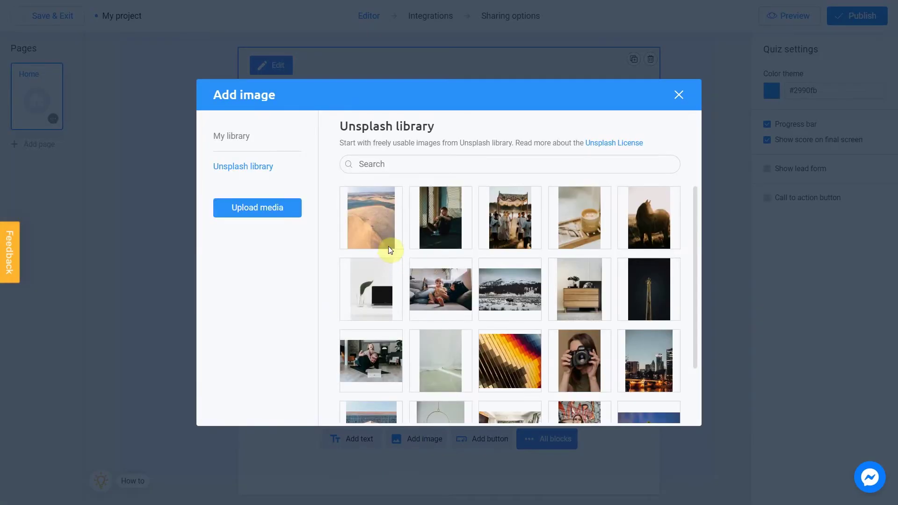
click(393, 167)
text(earth)
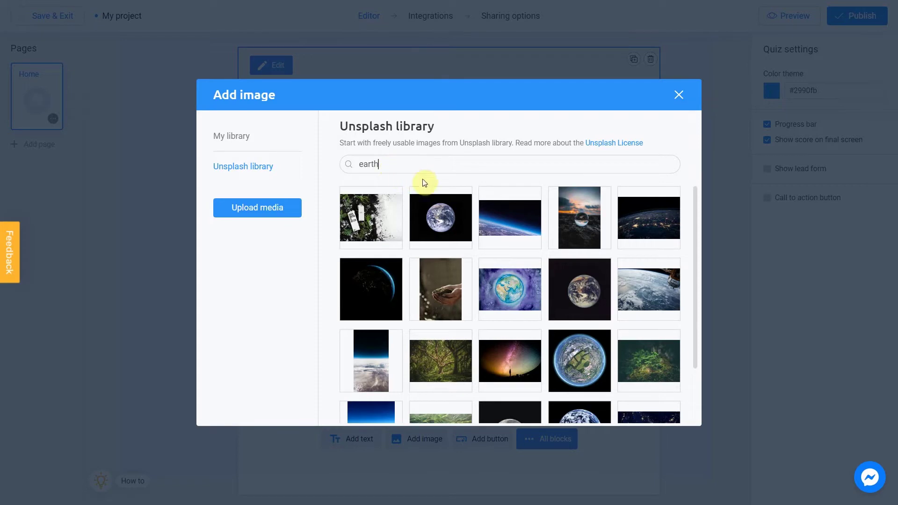
scroll(554, 195, down, 2)
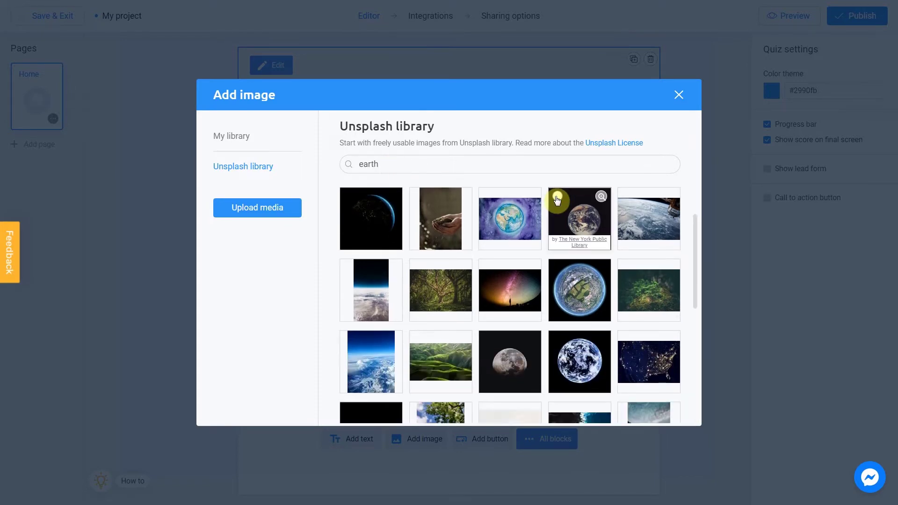
scroll(556, 199, down, 6)
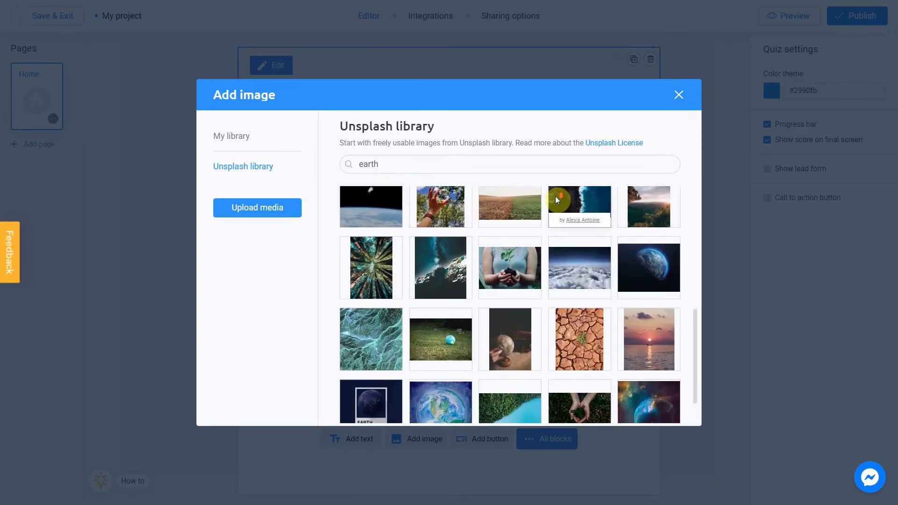
scroll(555, 195, down, 1)
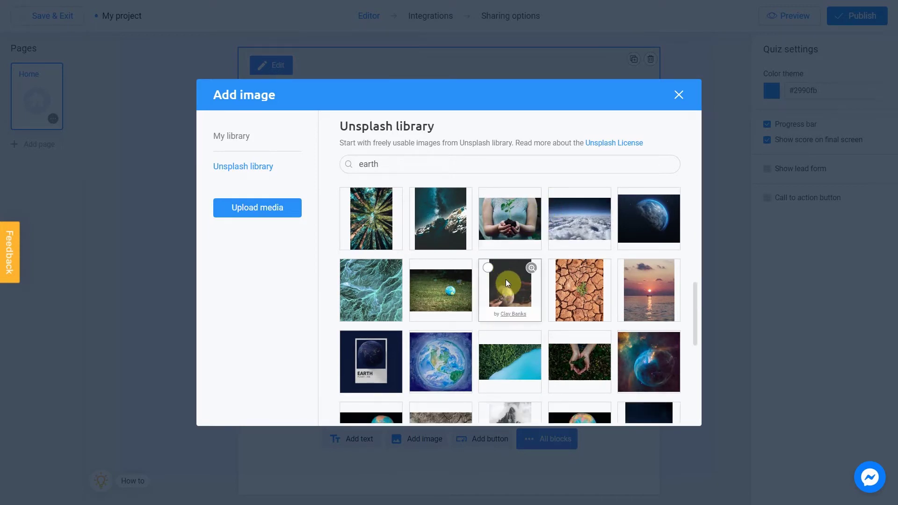
click(491, 273)
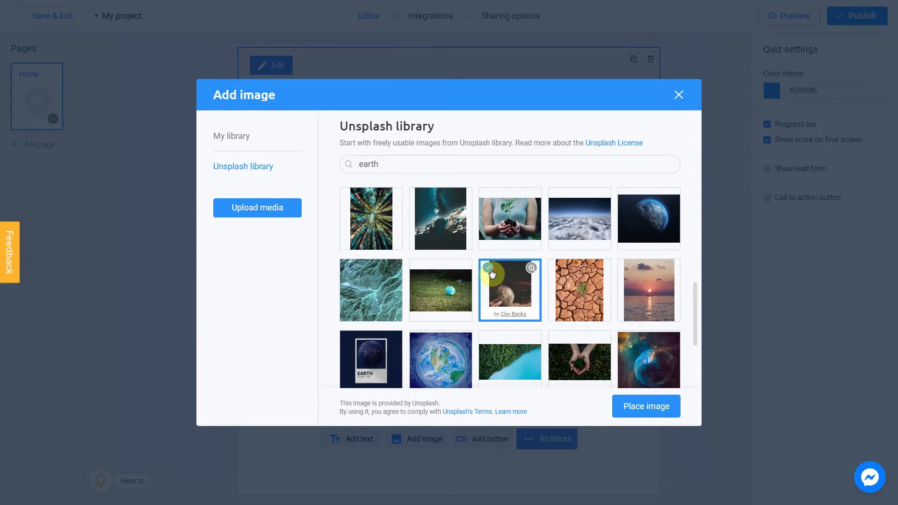
click(647, 406)
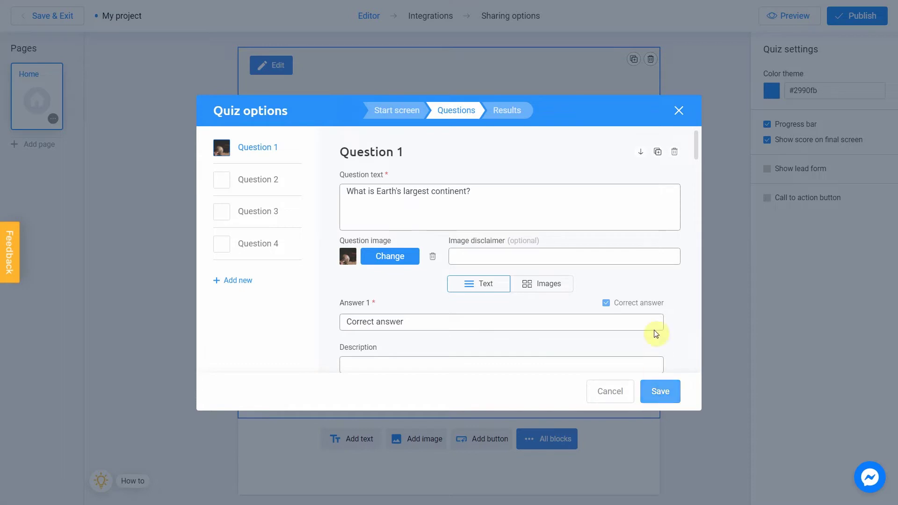
Overwrite Answer 1 with Australia and Answer 2 with Asia, marking Asia correct, and add an Answer 3
drag(696, 142, 698, 169)
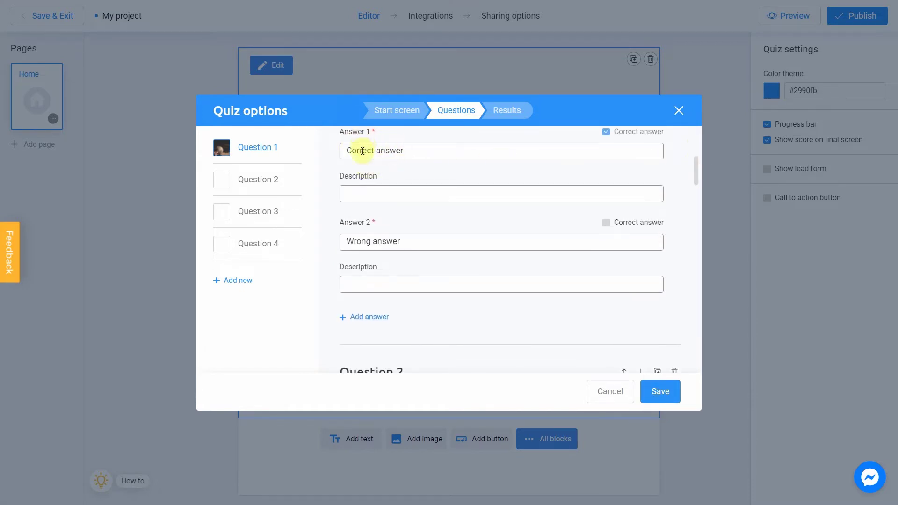
drag(417, 148, 341, 146)
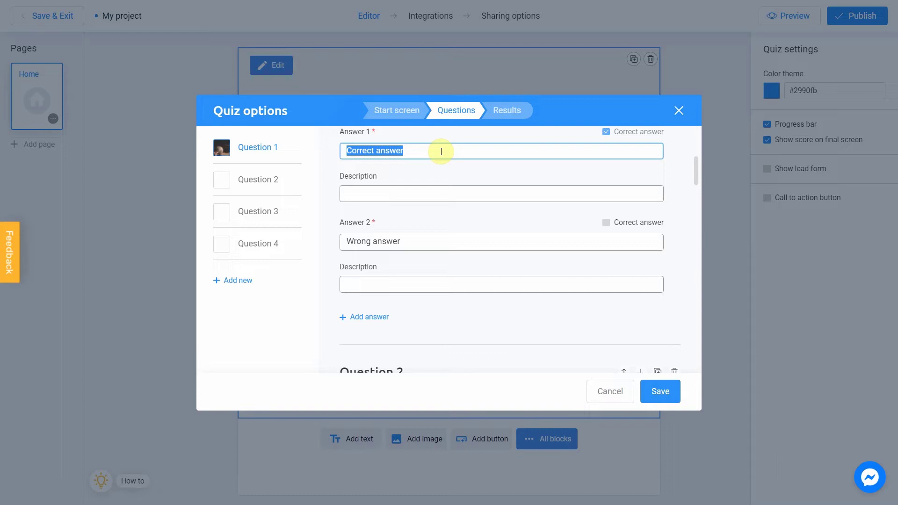
text(A)
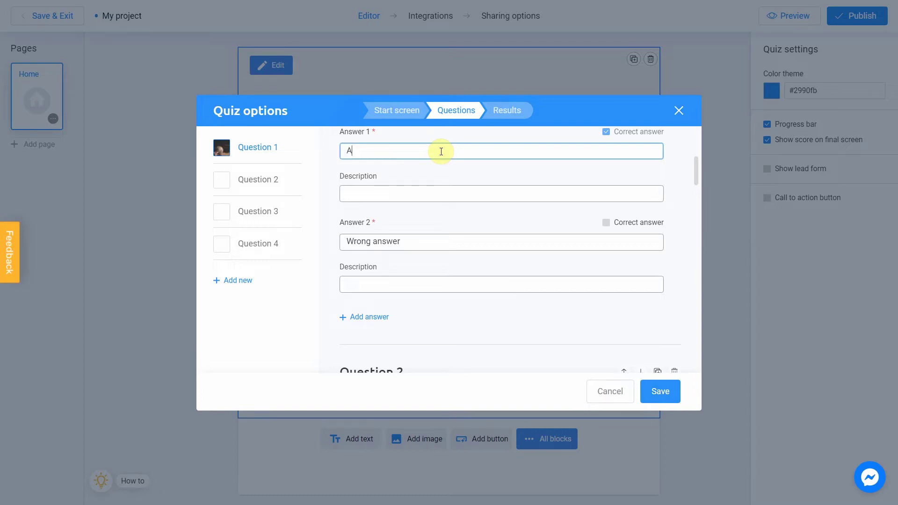
text(ustralia)
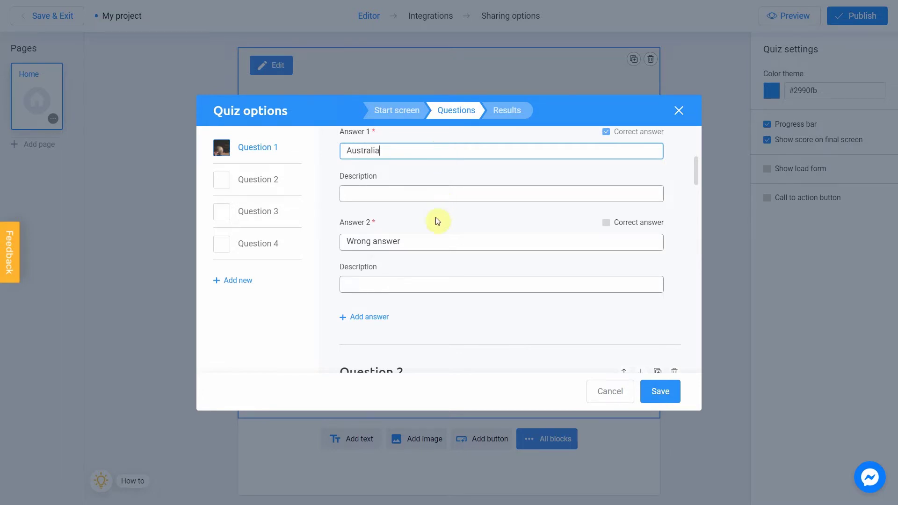
click(430, 241)
drag(430, 241, 344, 242)
text(Asia)
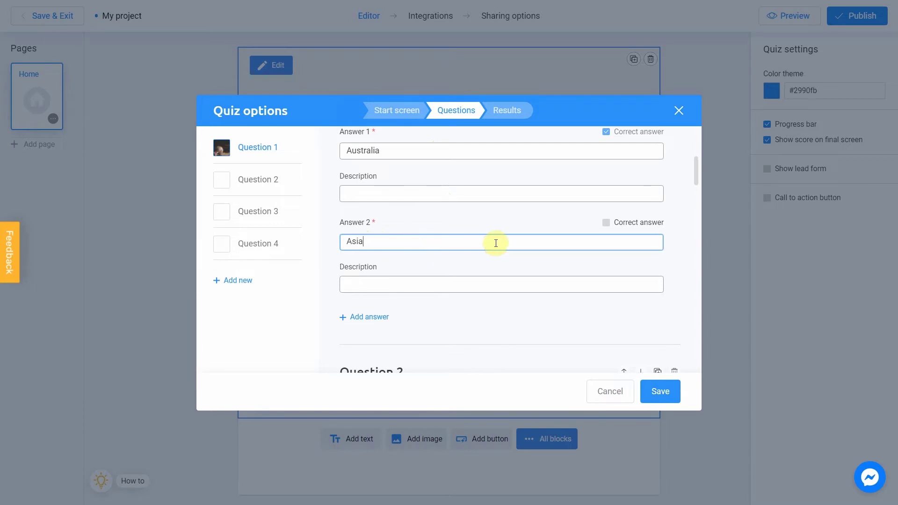
click(605, 223)
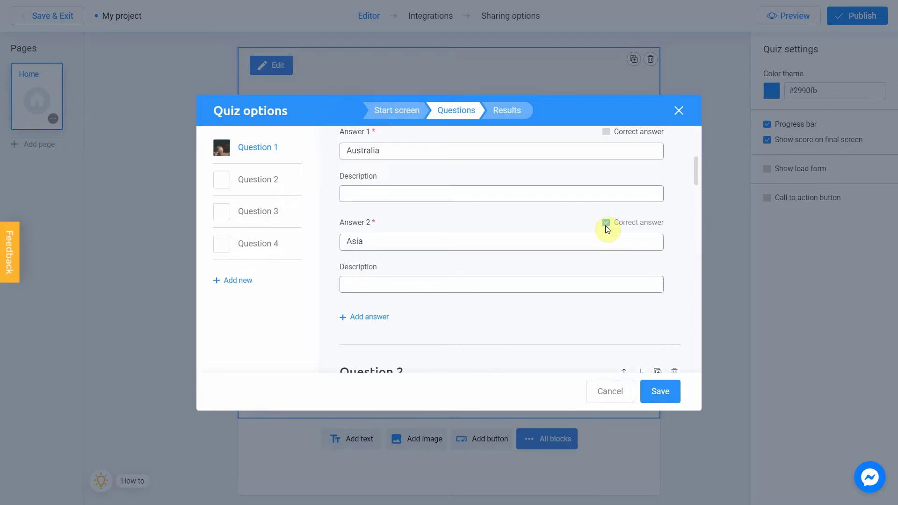
click(605, 224)
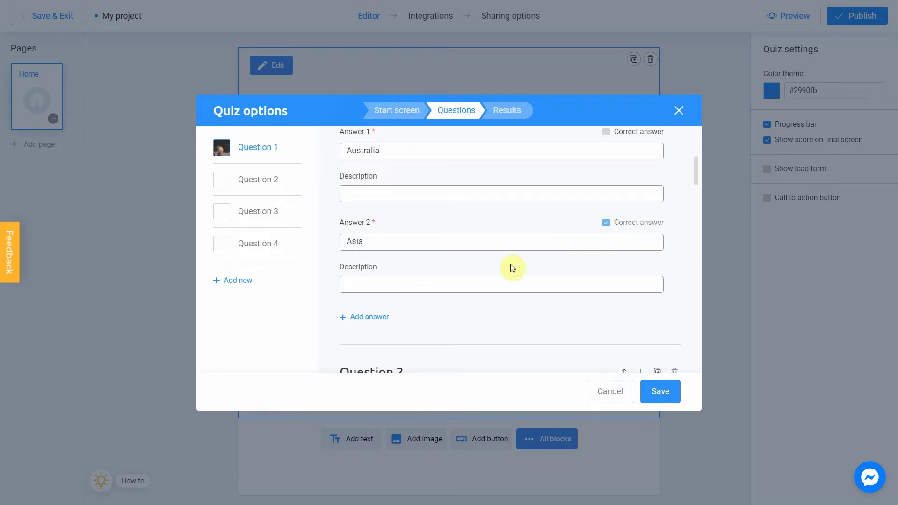
click(369, 317)
Add a fourth answer slot and fill Answers 3 and 4 with Africa and South America
scroll(371, 322, down, 3)
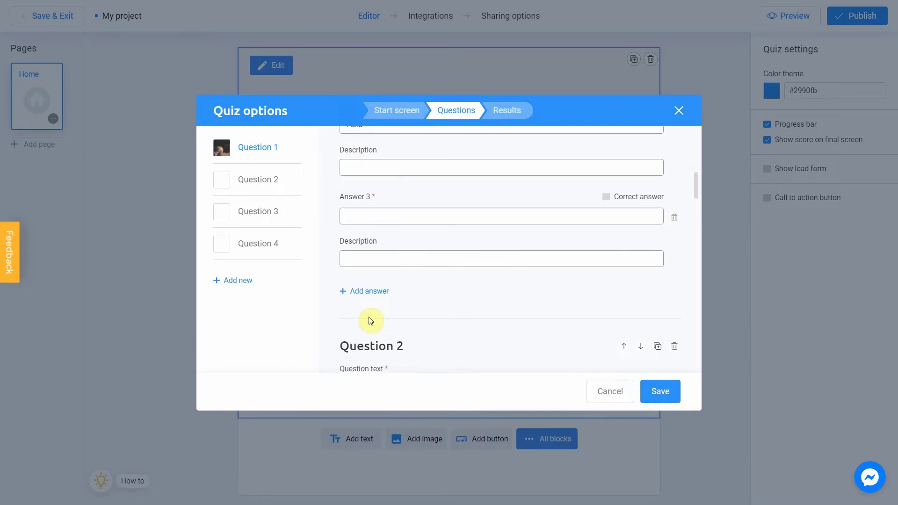
click(368, 290)
click(369, 218)
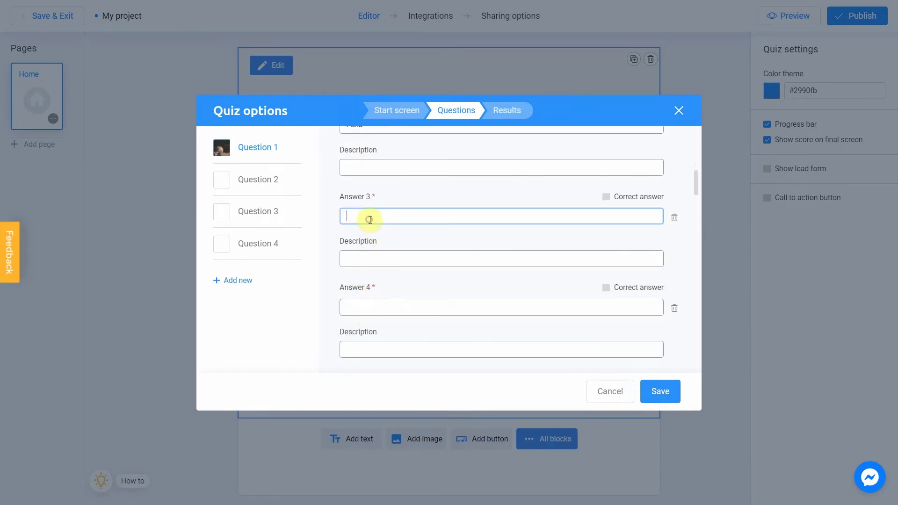
text(Africa)
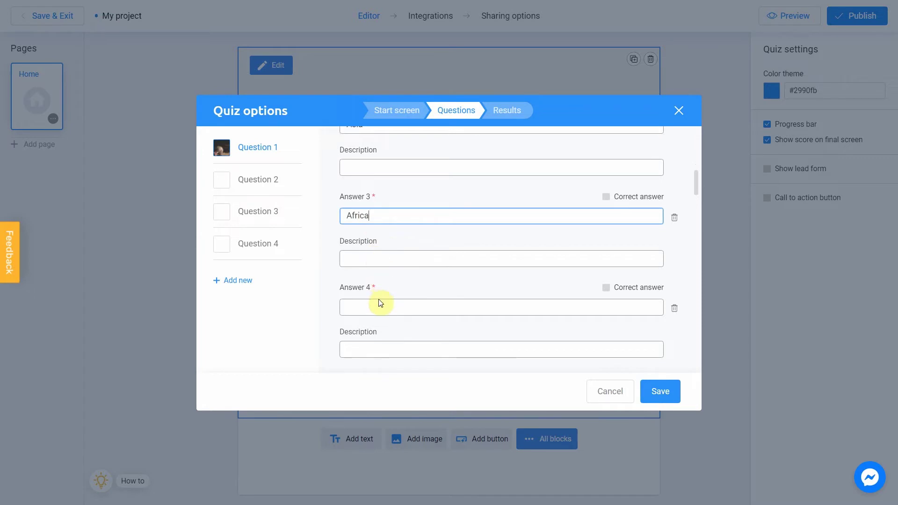
click(380, 304)
text(South America)
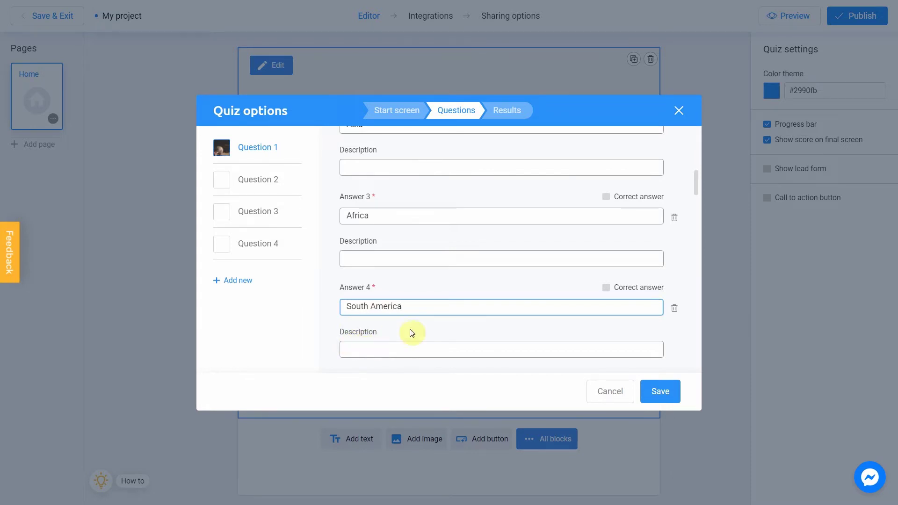
drag(697, 192, 691, 164)
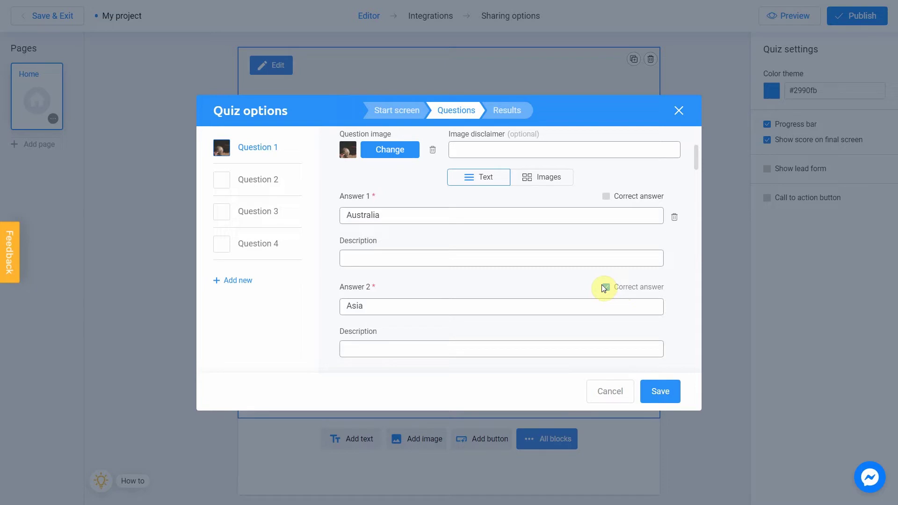
Give Question 2 the text 'What is the capital of Nepal' and add Answer 3 and 4 slots
click(245, 181)
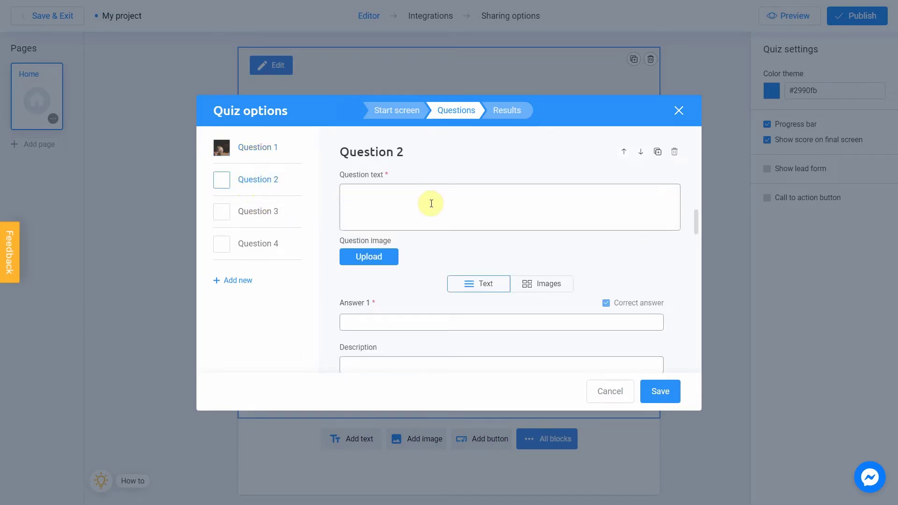
click(428, 202)
text(What is th)
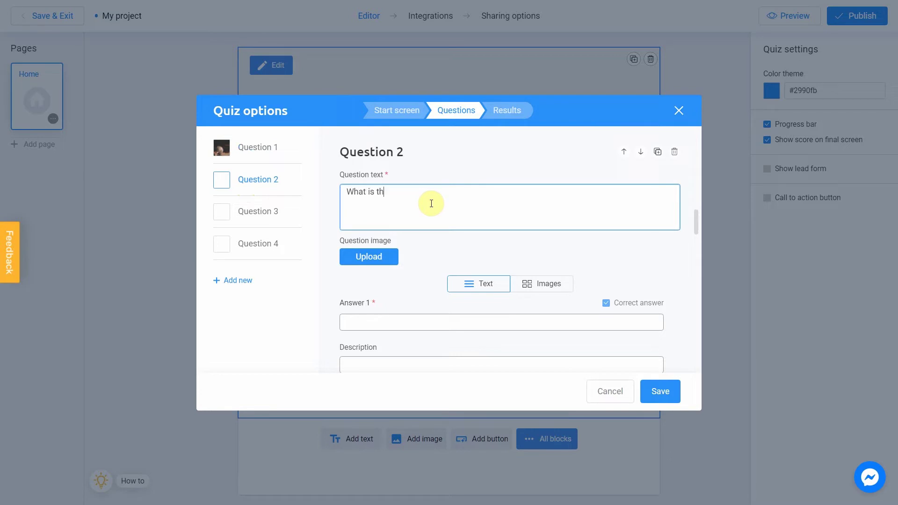
text(e capital of Nepal?)
scroll(437, 246, down, 4)
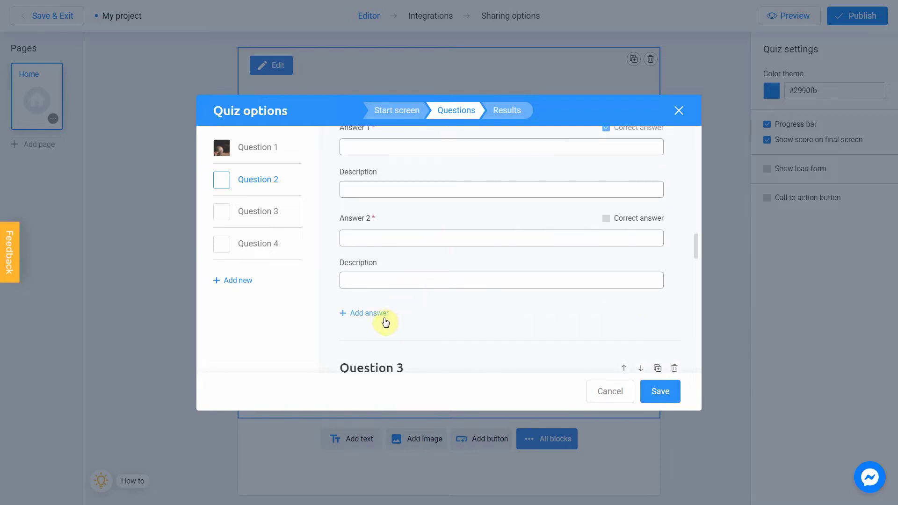
click(382, 315)
scroll(384, 320, down, 3)
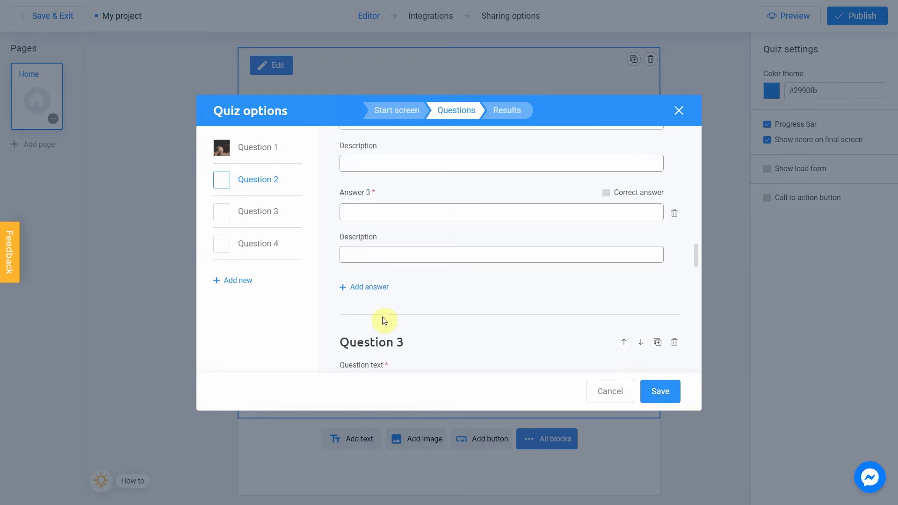
click(377, 289)
scroll(385, 267, up, 1)
scroll(385, 248, up, 3)
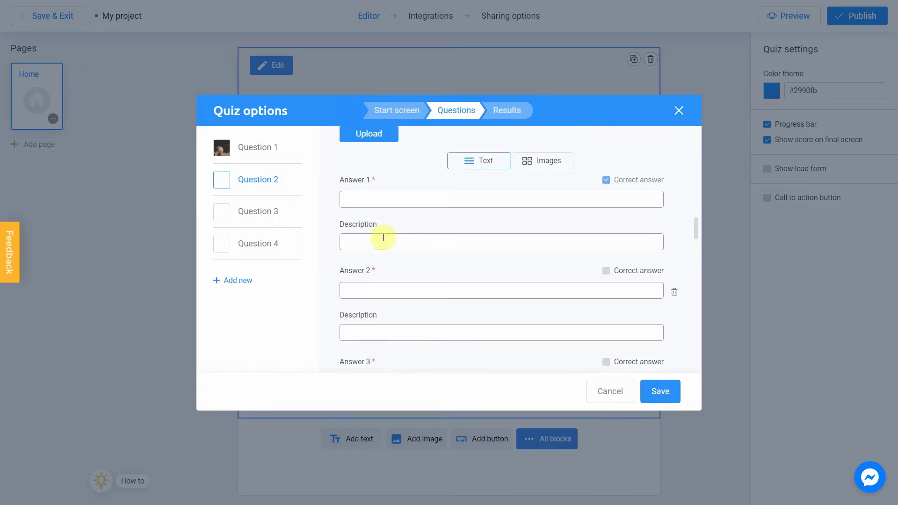
Enter Kuala Lumpur, New Delhi, New York and Kathmandu as Question 2's four answers
click(375, 205)
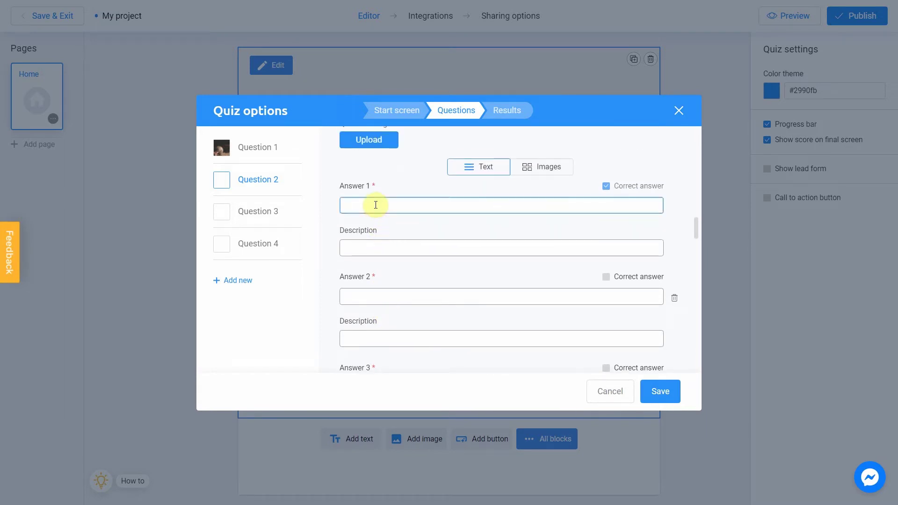
text(Kuala Lumpur)
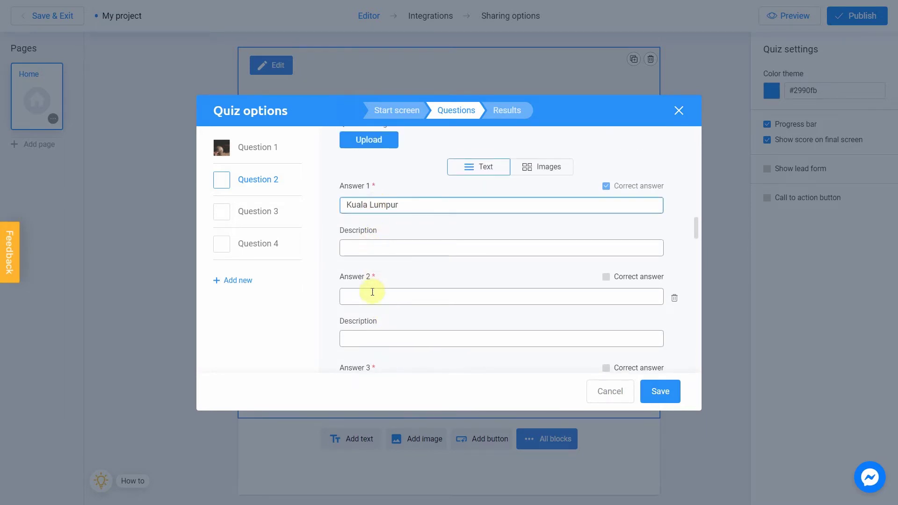
click(372, 292)
text(New Delhi)
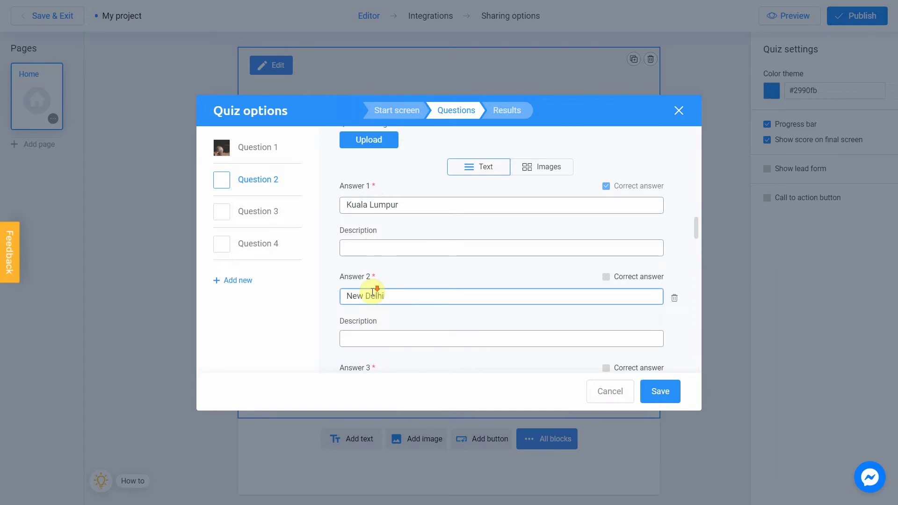
scroll(373, 295, down, 2)
click(385, 272)
text(N)
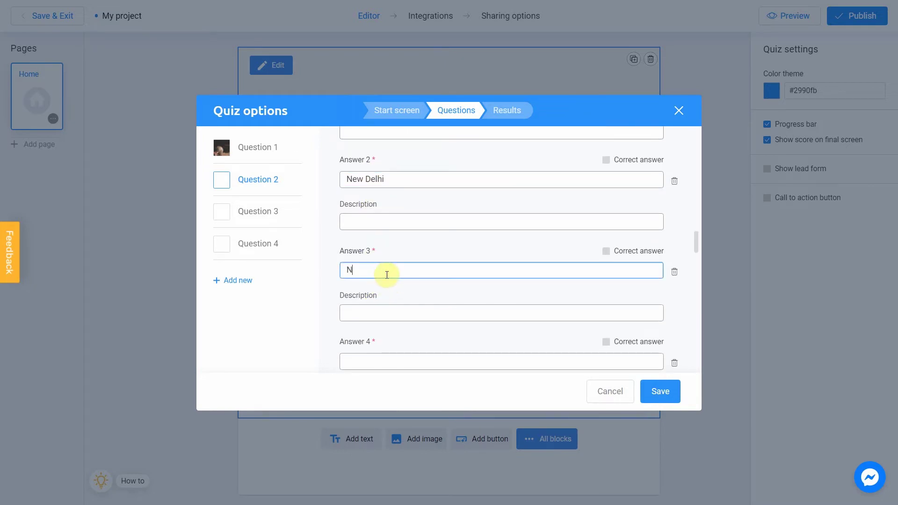
text(ew York)
scroll(387, 276, down, 1)
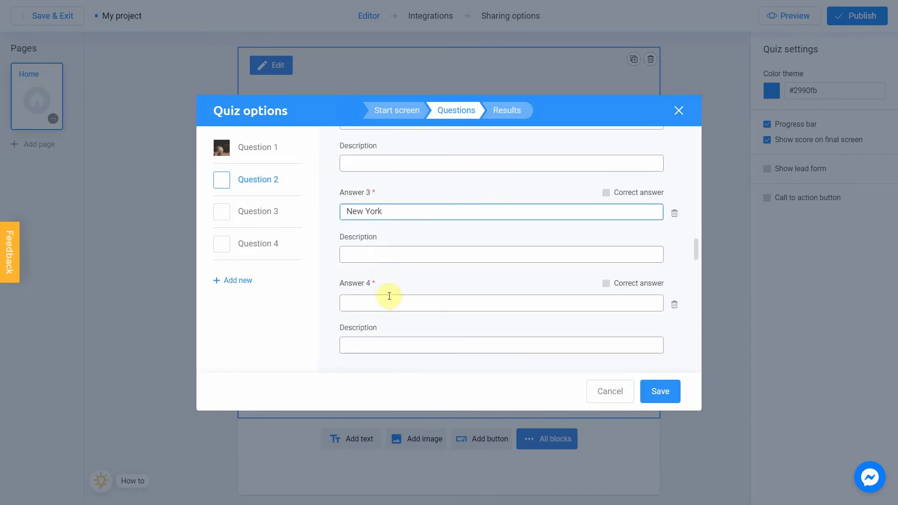
click(389, 296)
text(Kathmandu)
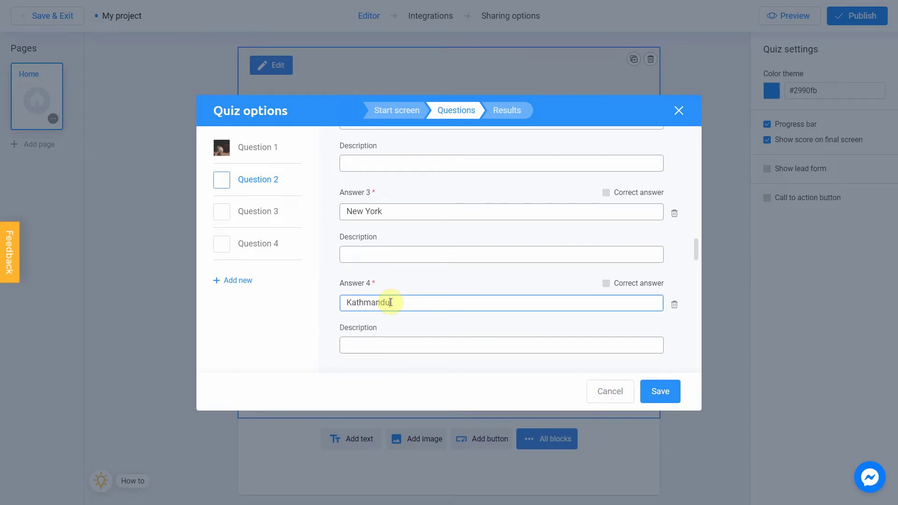
Mark Kathmandu as the correct answer and untick Kuala Lumpur
click(608, 284)
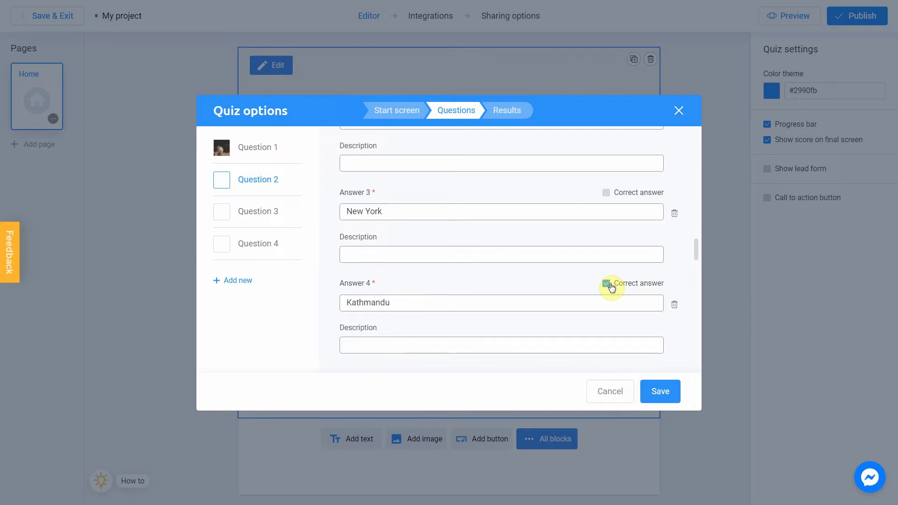
scroll(603, 233, up, 3)
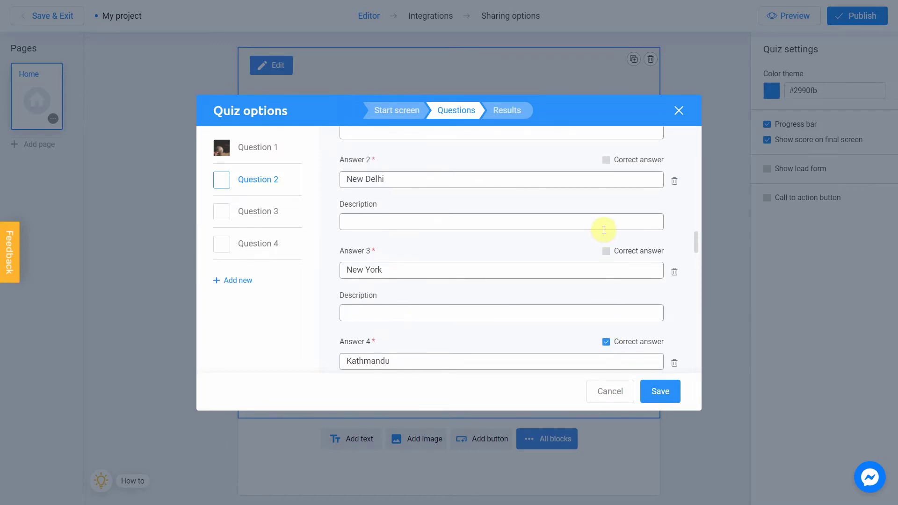
scroll(605, 229, up, 1)
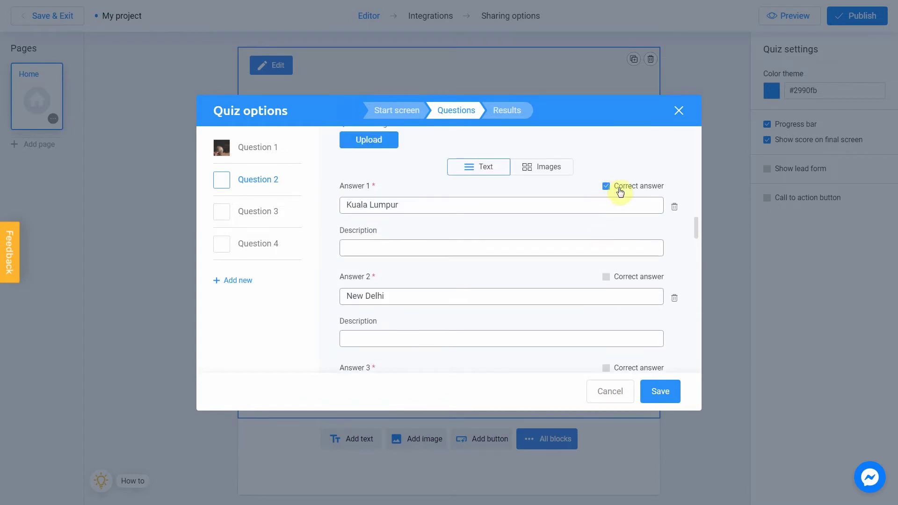
click(605, 186)
scroll(609, 224, down, 3)
scroll(610, 227, up, 4)
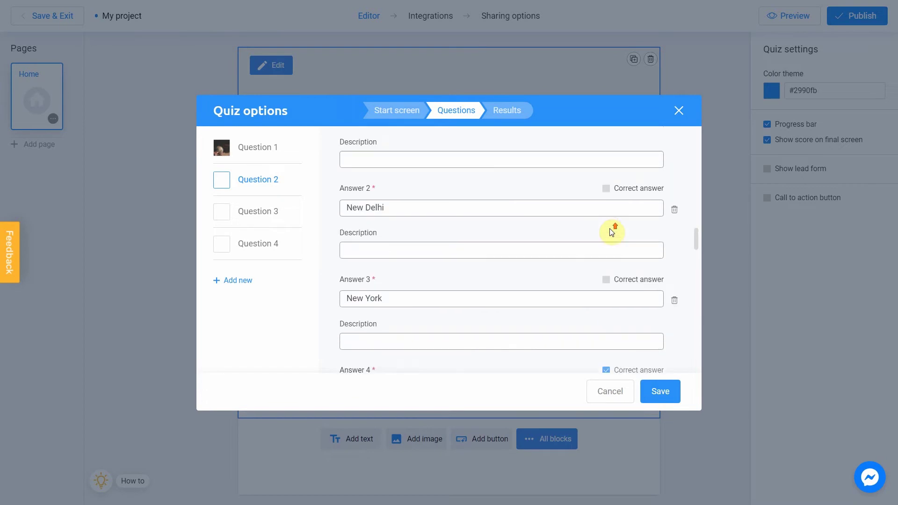
scroll(610, 231, up, 1)
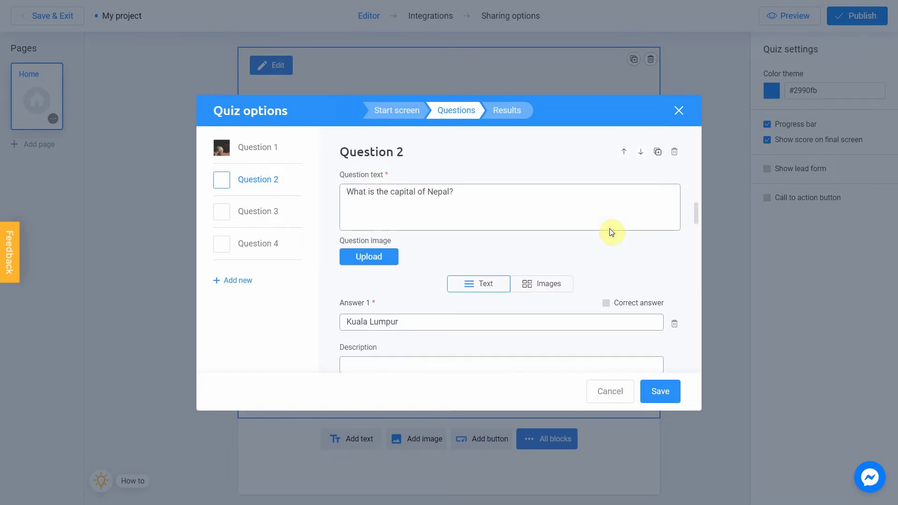
Place the Unsplash 'Nepal' photo of Everest with prayer flags as Question 2's image
click(375, 260)
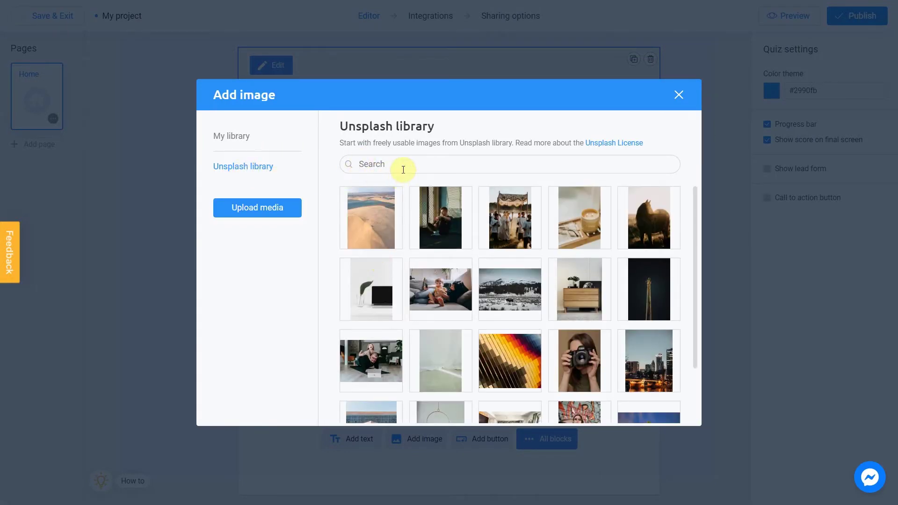
text(Nepal)
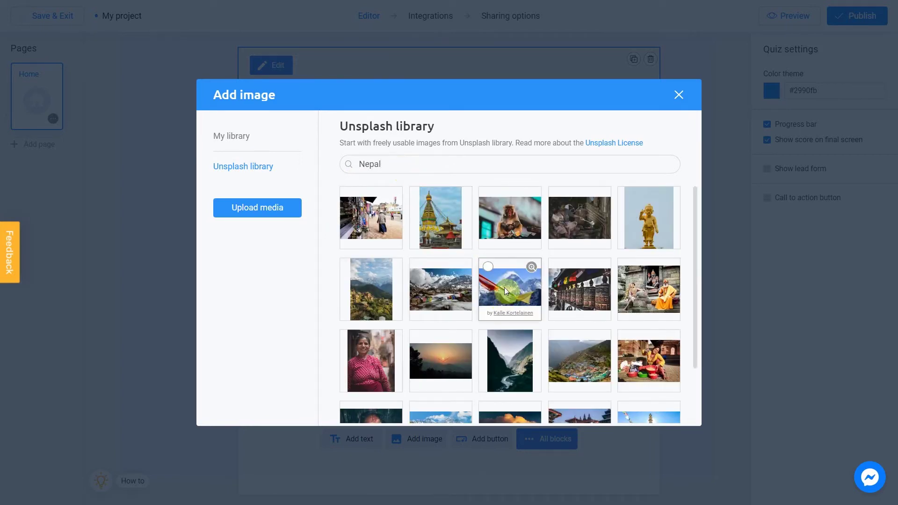
click(504, 289)
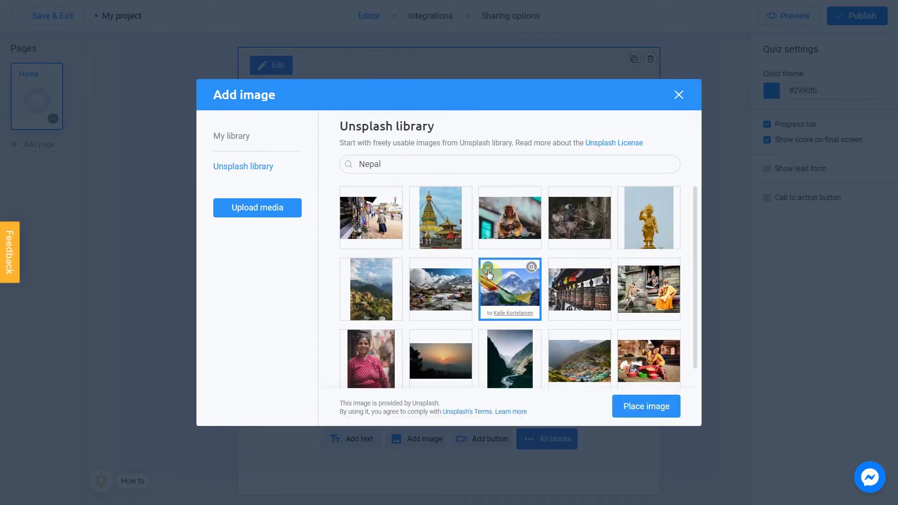
click(635, 397)
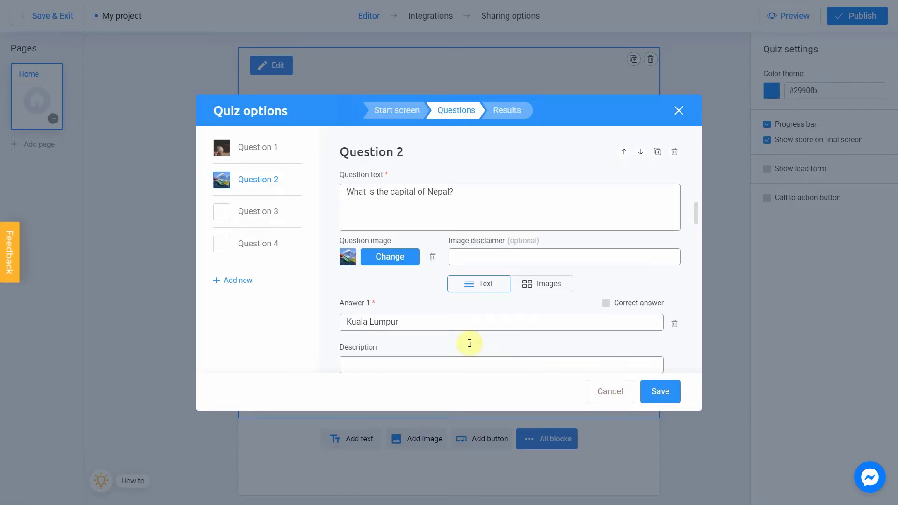
click(255, 216)
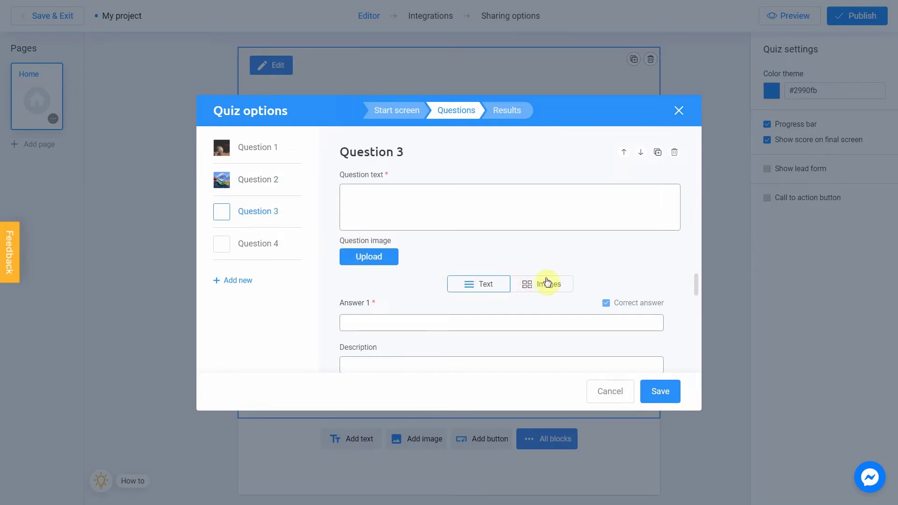
Switch Question 3's answers to images and enter the question 'Which one is Australia?'
click(545, 293)
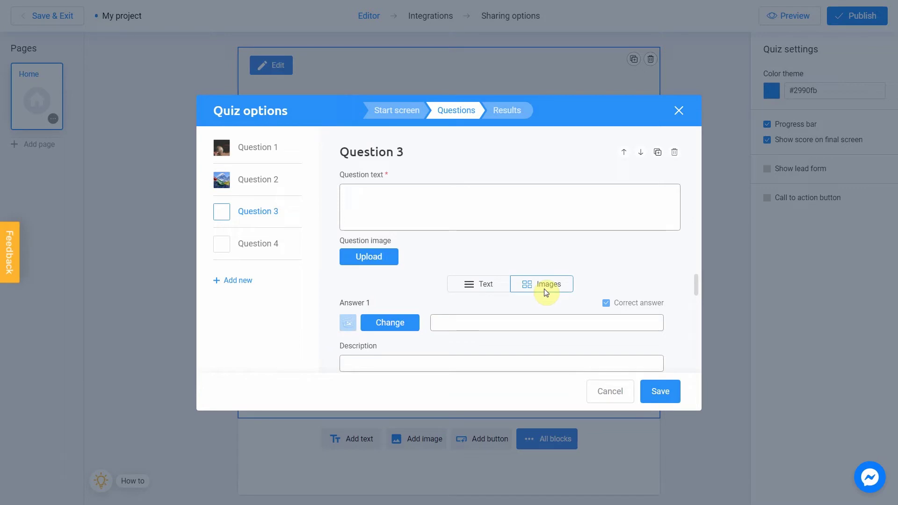
click(477, 207)
text(Which one is Australia?)
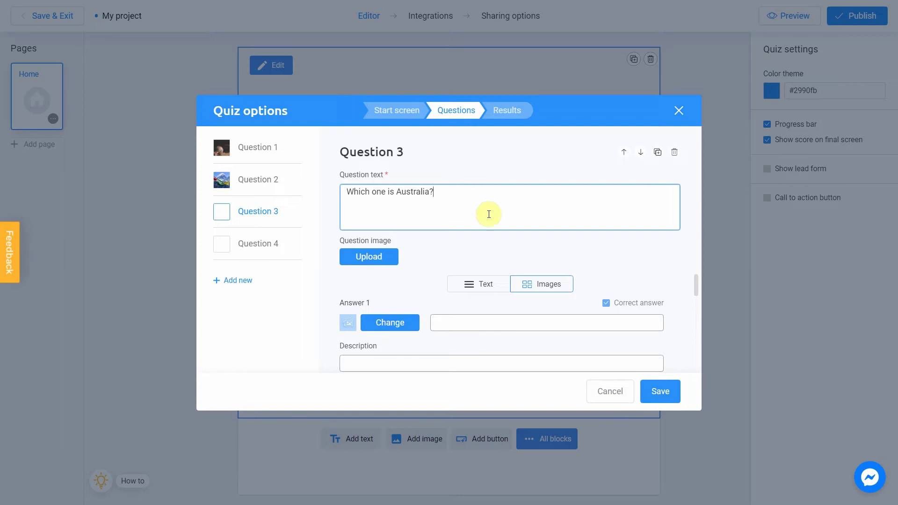
scroll(548, 244, down, 3)
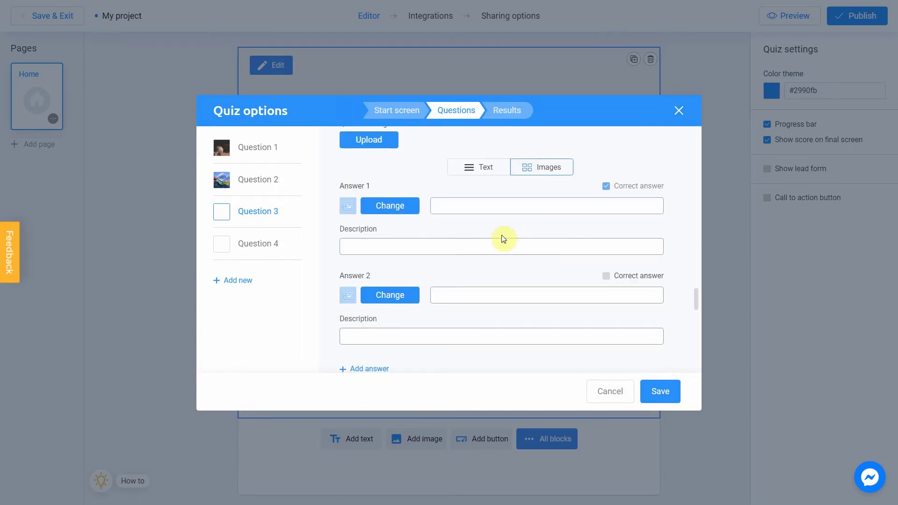
Upload the Australia map file and place it as Question 3's Answer 1 image
click(395, 210)
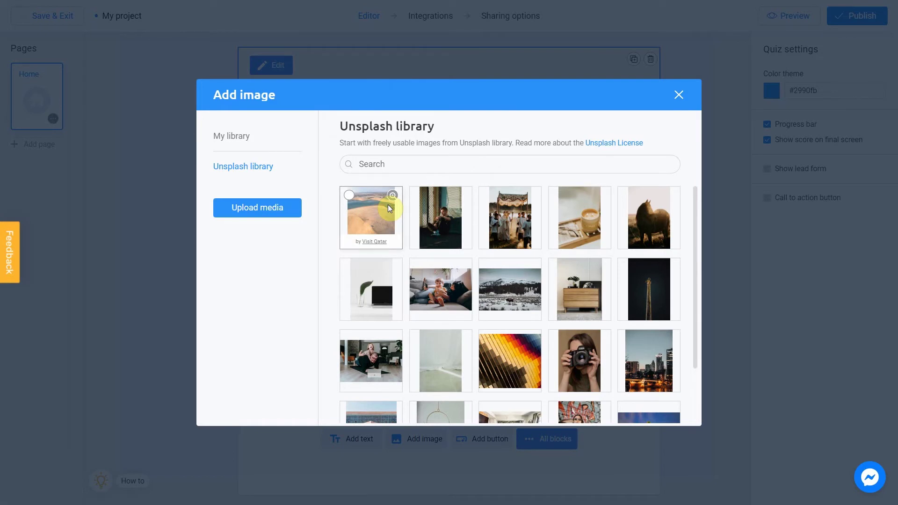
click(257, 207)
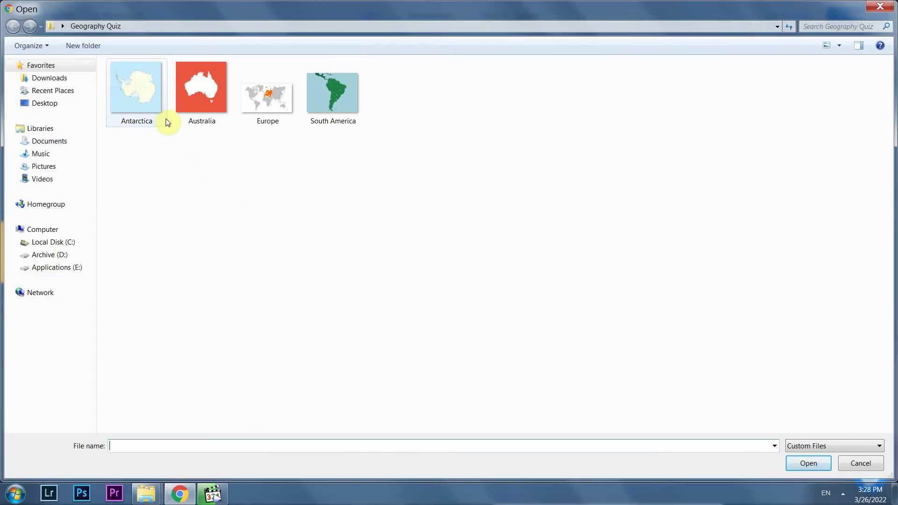
double_click(200, 100)
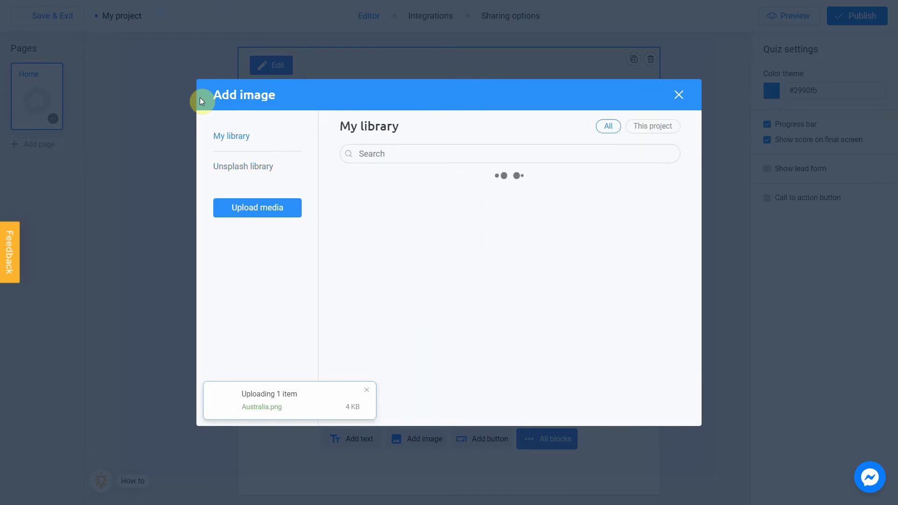
click(359, 203)
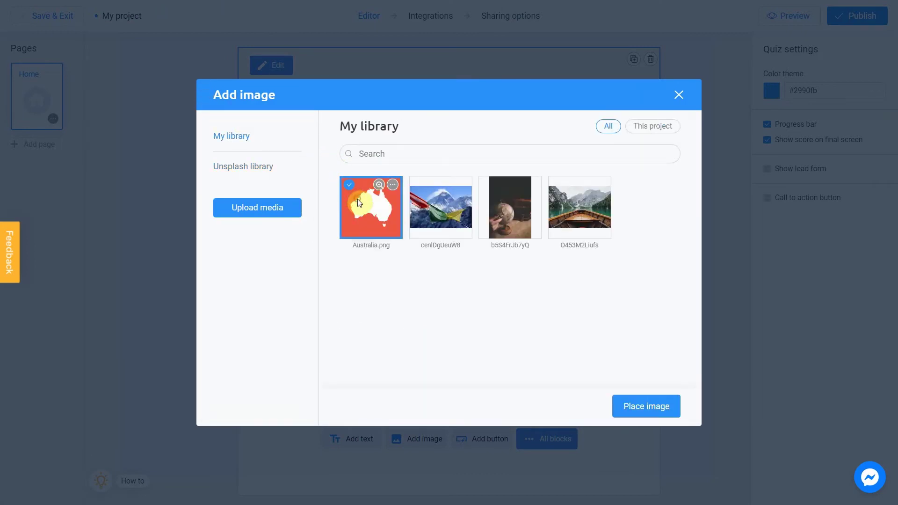
click(643, 406)
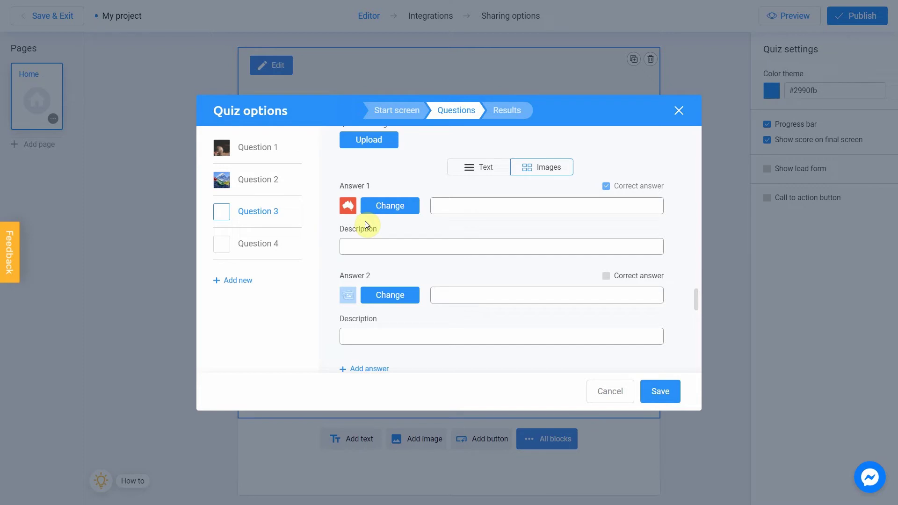
Upload the Antarctica map and place it as Answer 2's image
click(391, 297)
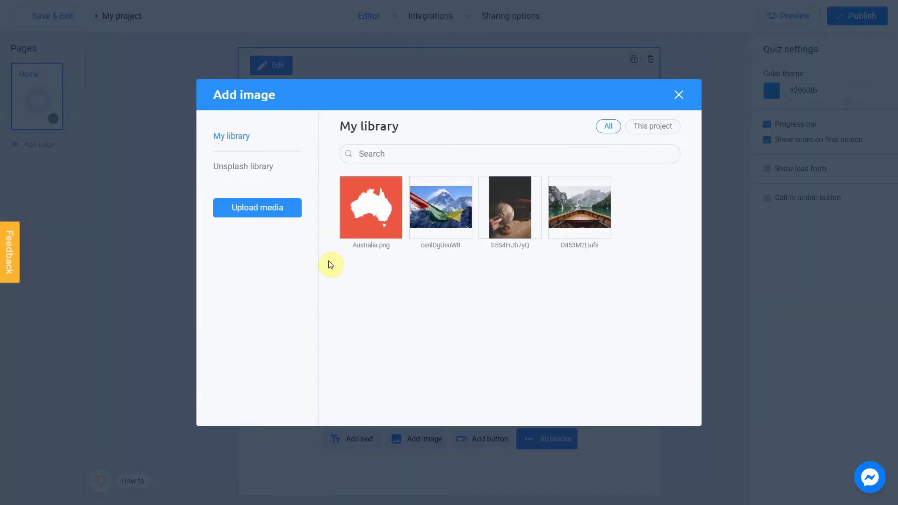
click(283, 216)
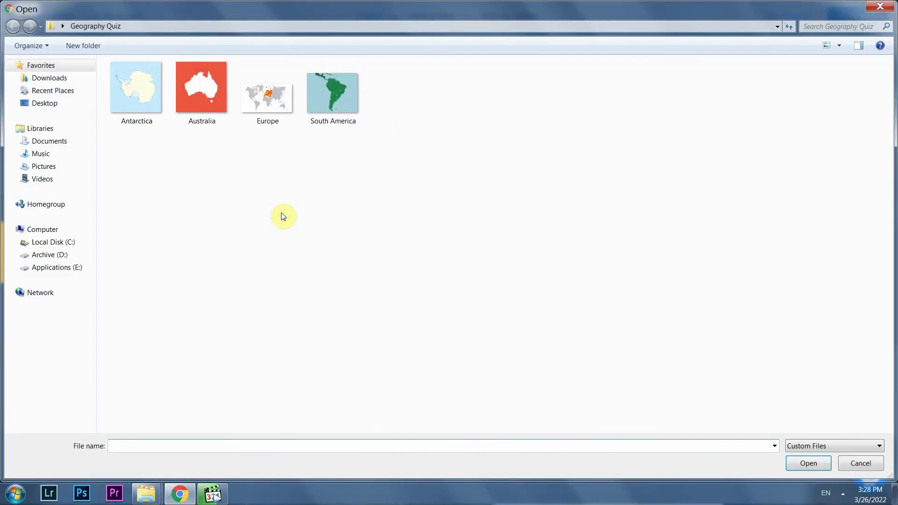
double_click(145, 95)
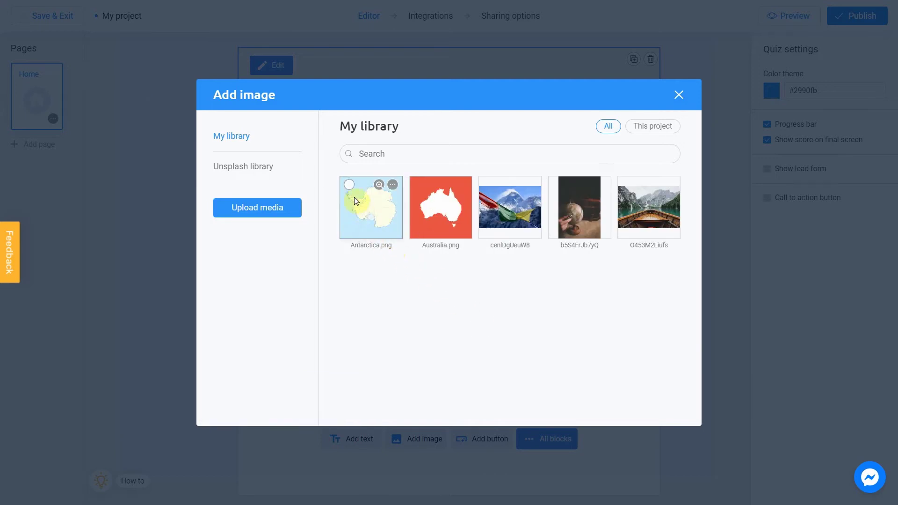
click(350, 185)
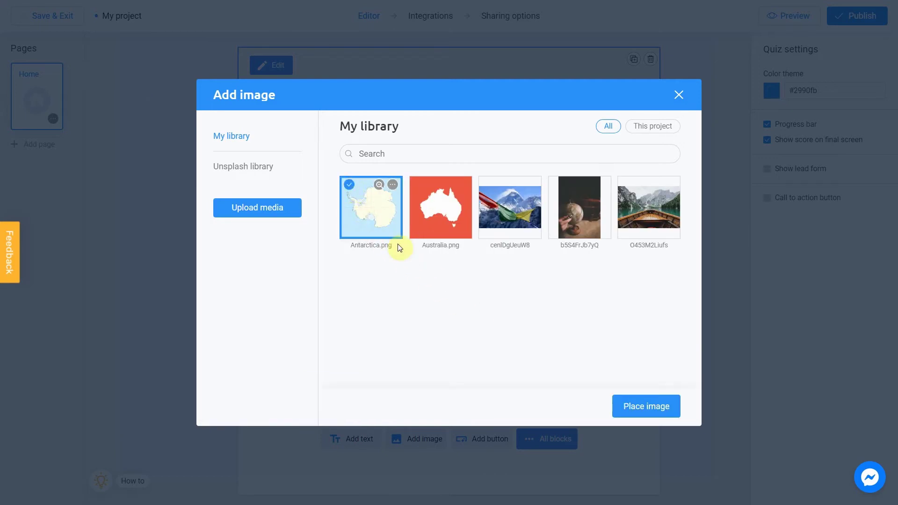
click(652, 407)
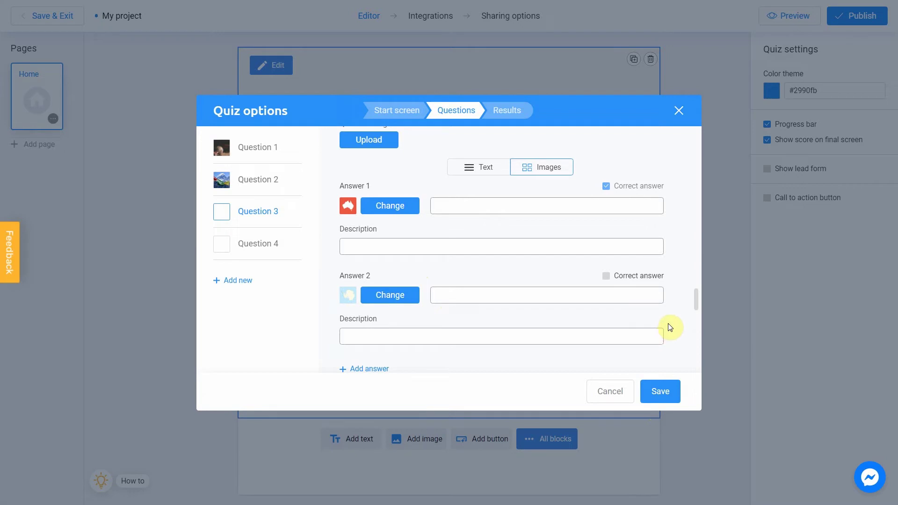
scroll(668, 326, down, 3)
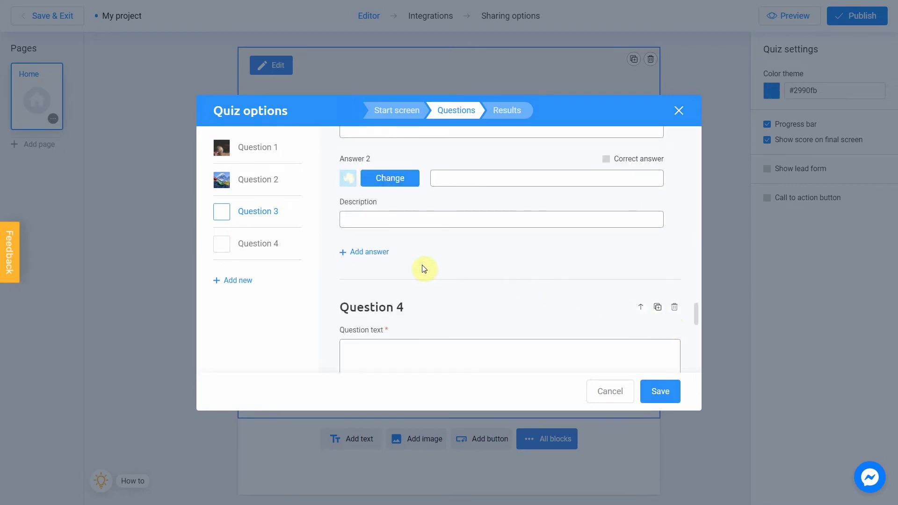
Add Answers 3 and 4, and place the uploaded Europe.jpg map in Answer 3
click(377, 252)
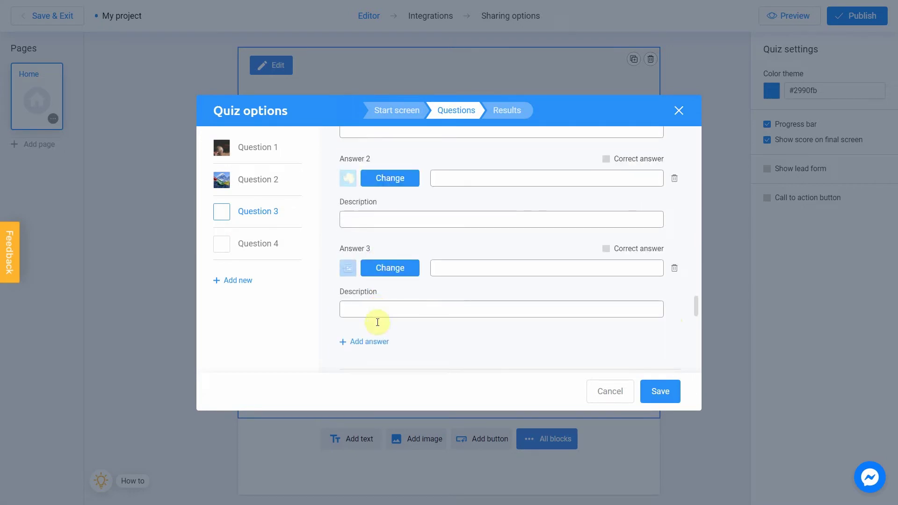
click(376, 342)
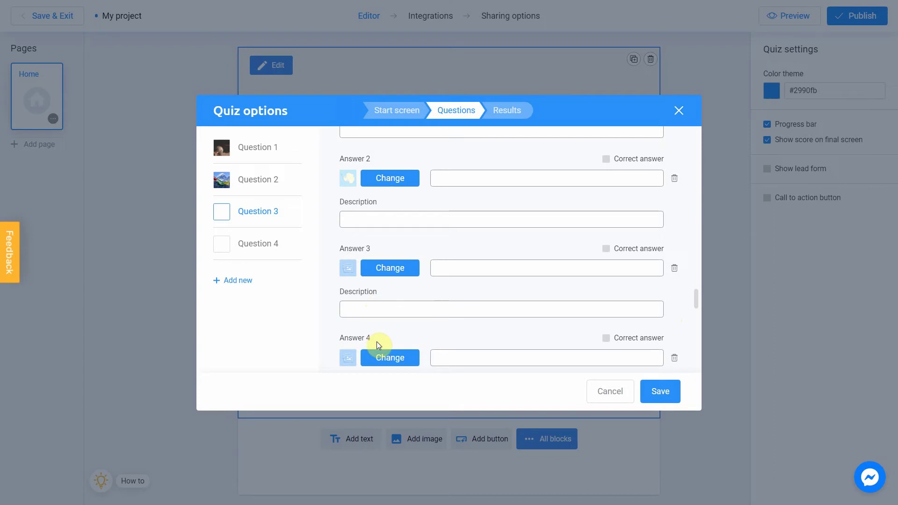
click(397, 271)
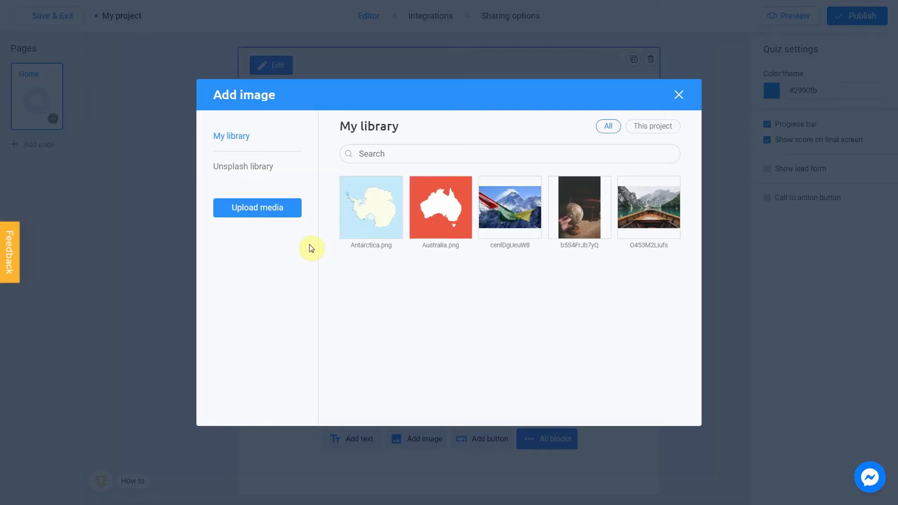
click(274, 217)
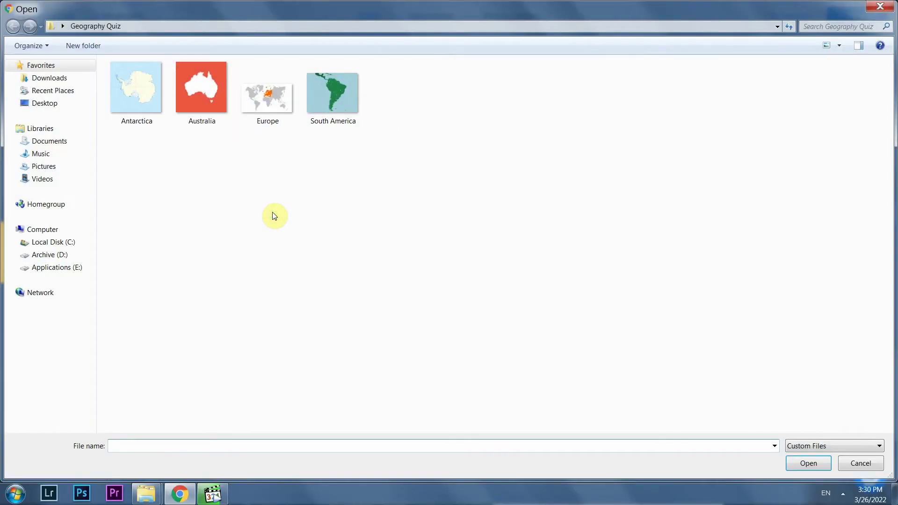
double_click(288, 113)
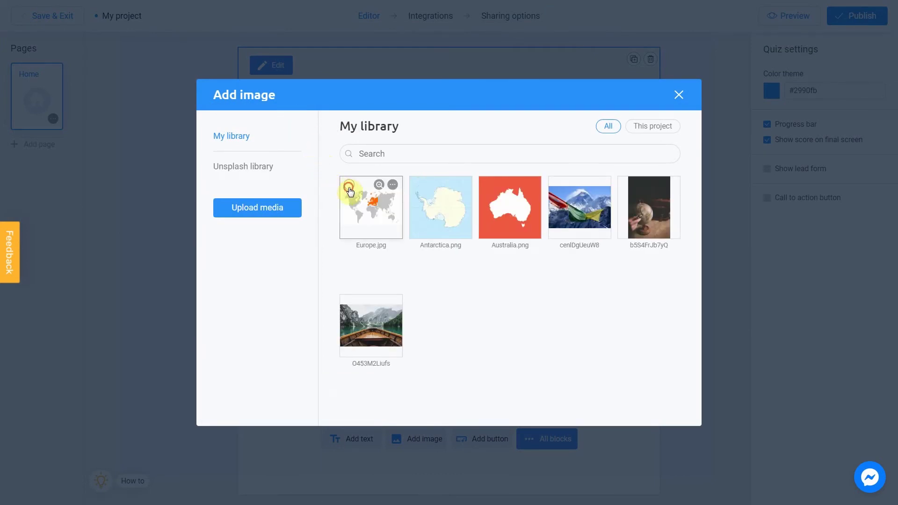
click(344, 188)
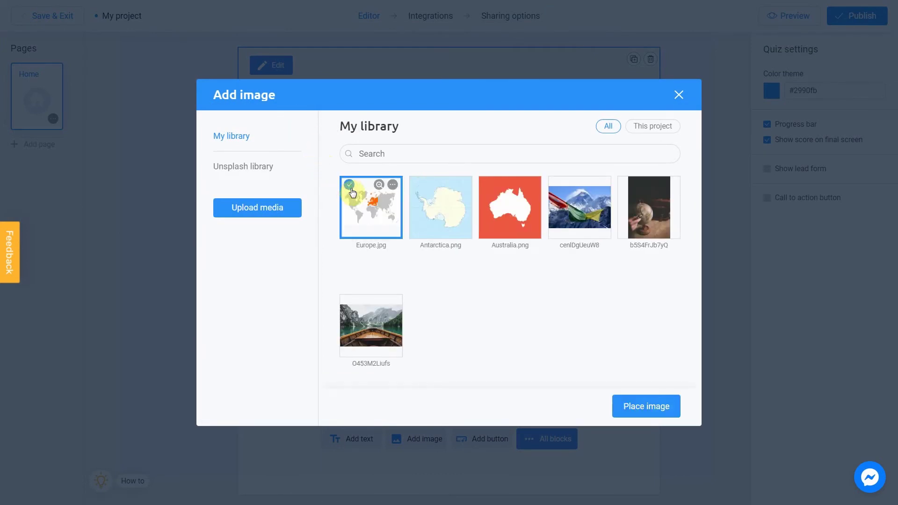
click(631, 404)
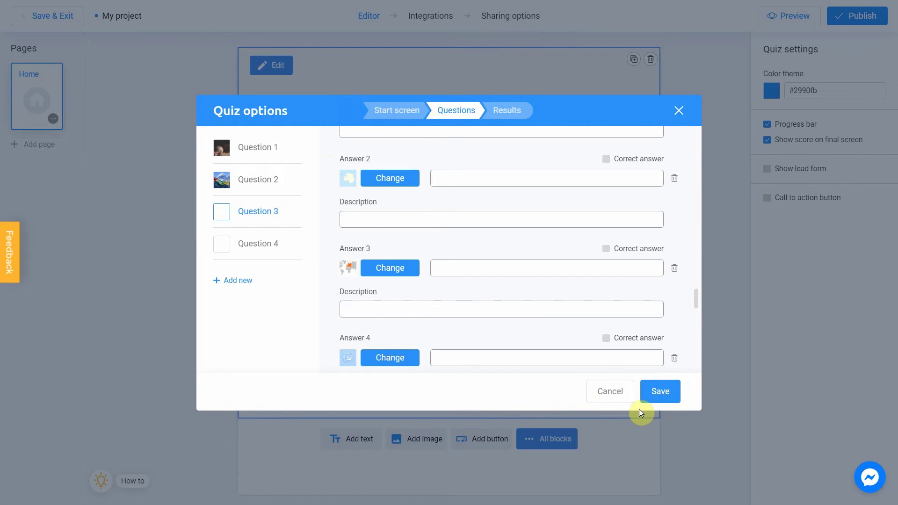
Upload the South America map and place it as Answer 4's image
scroll(495, 309, down, 3)
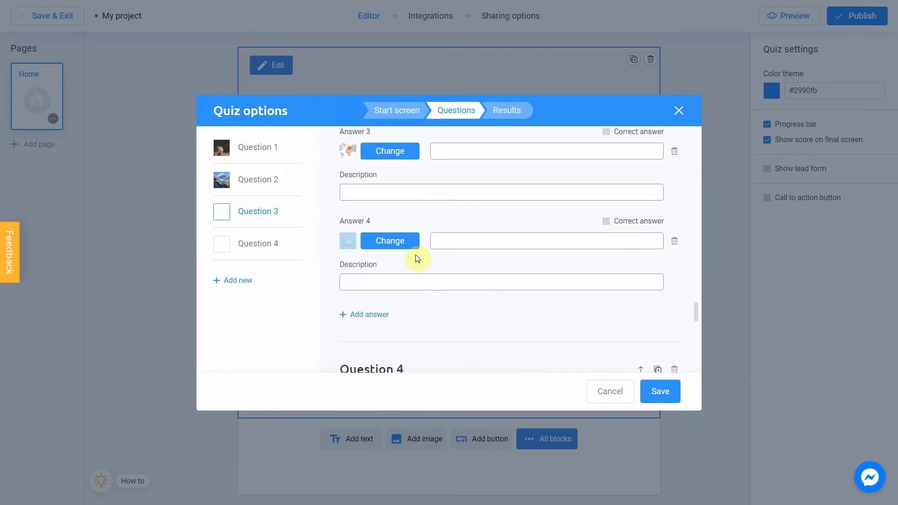
click(405, 240)
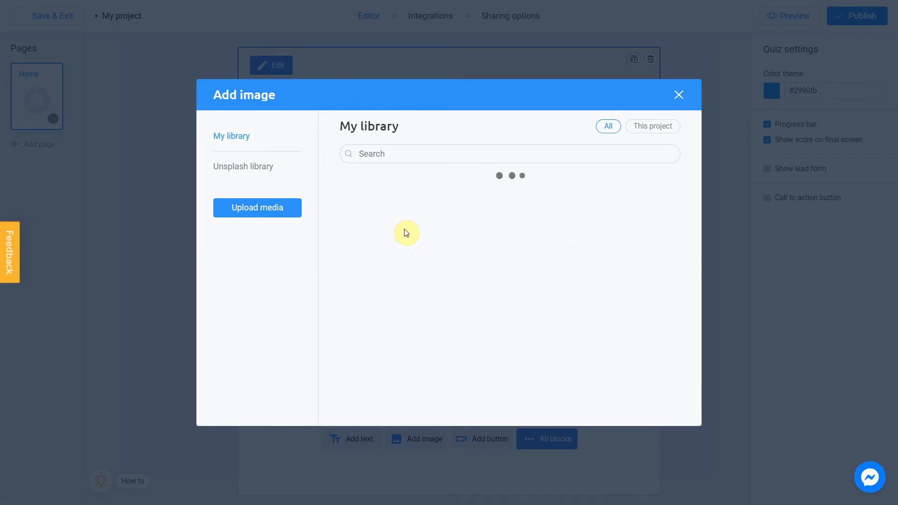
click(264, 212)
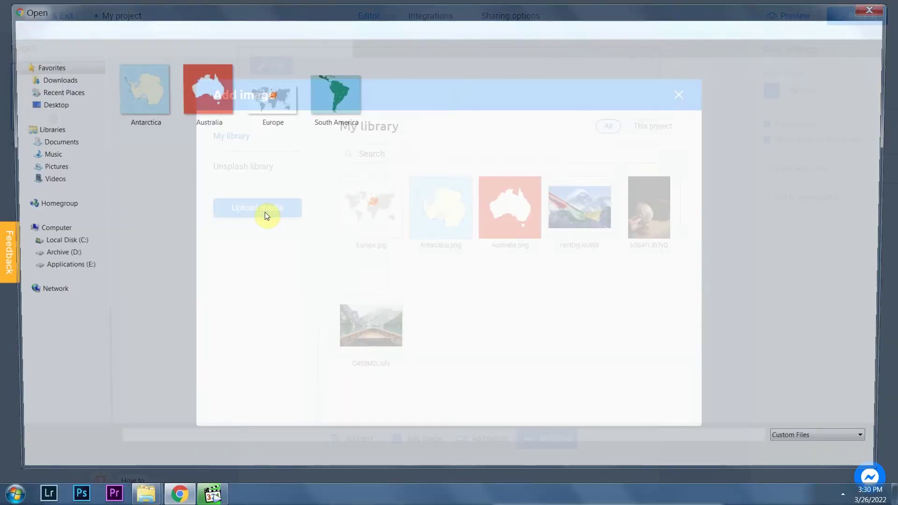
double_click(338, 111)
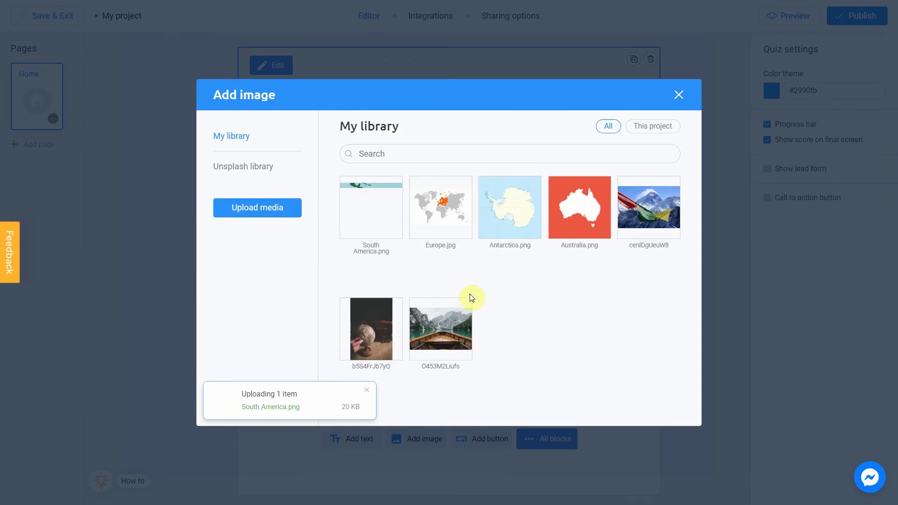
click(353, 187)
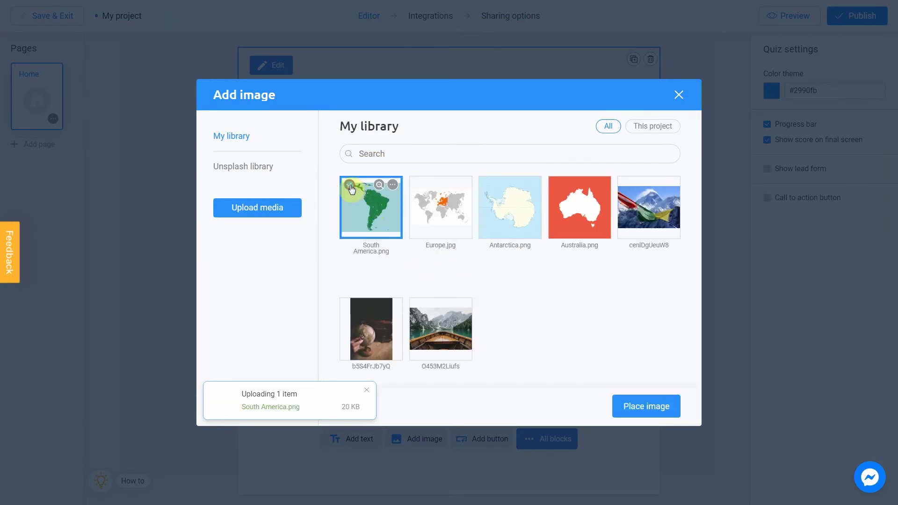
click(657, 400)
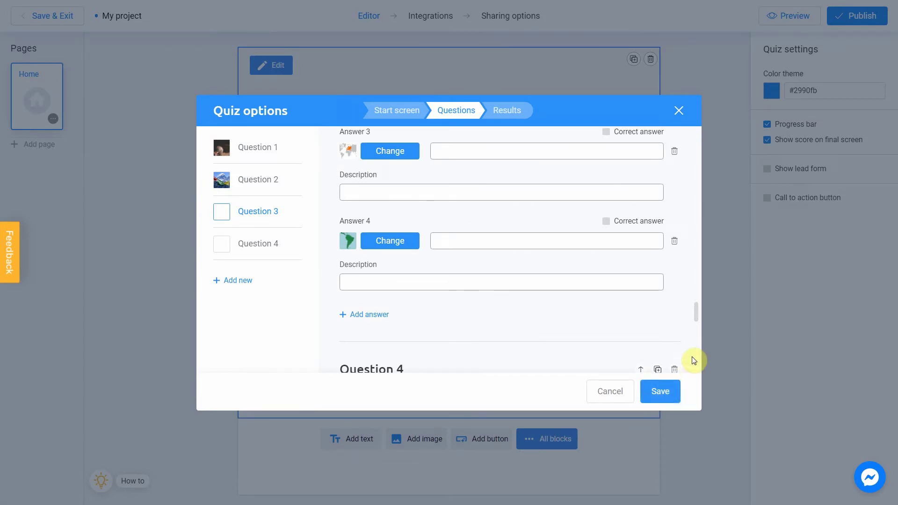
drag(695, 315, 697, 289)
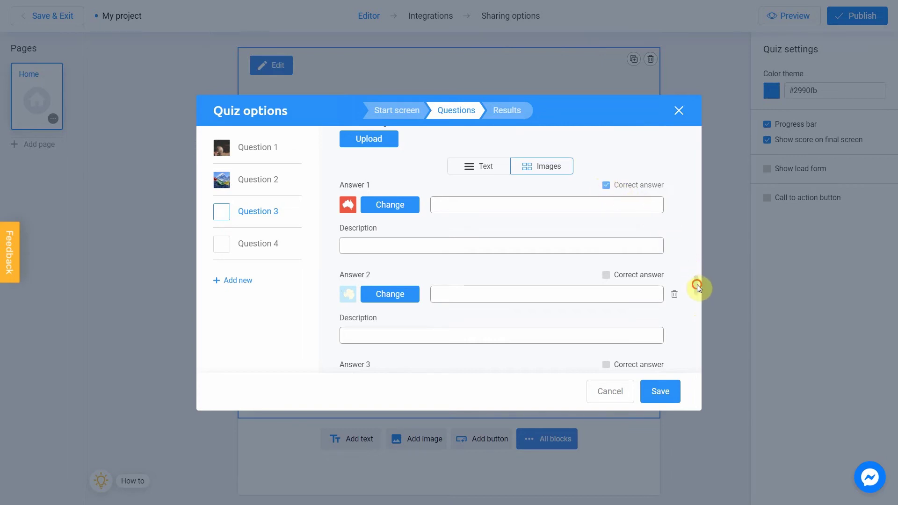
scroll(699, 286, down, 4)
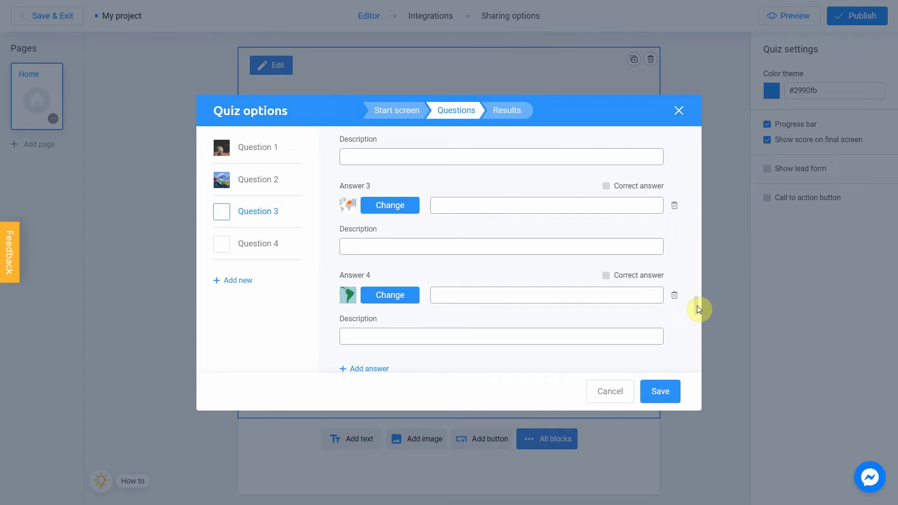
Give Question 4 the text 'What's the smallest country in the world?'
click(259, 246)
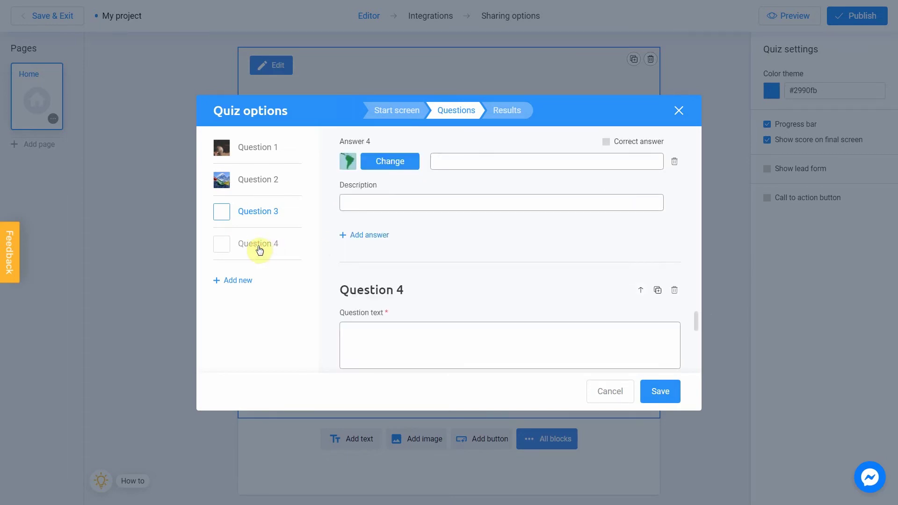
click(400, 208)
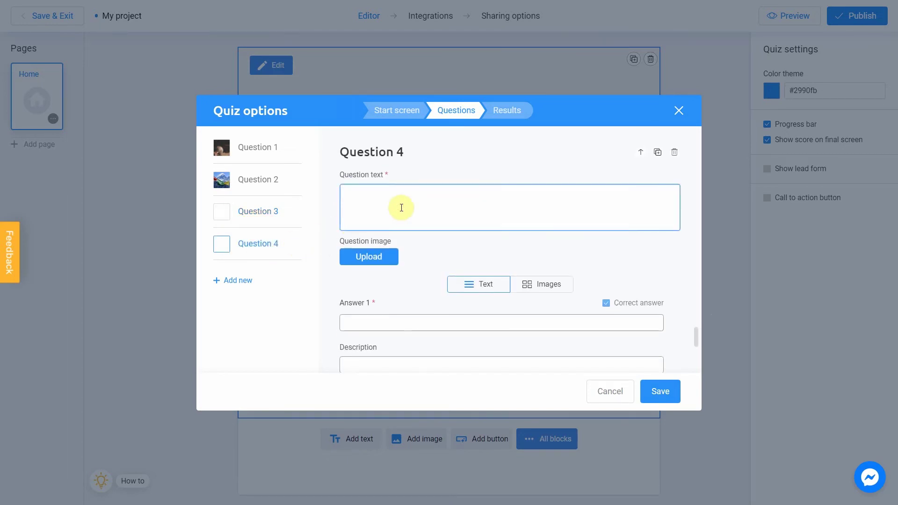
text(What's the smallest country in the world?)
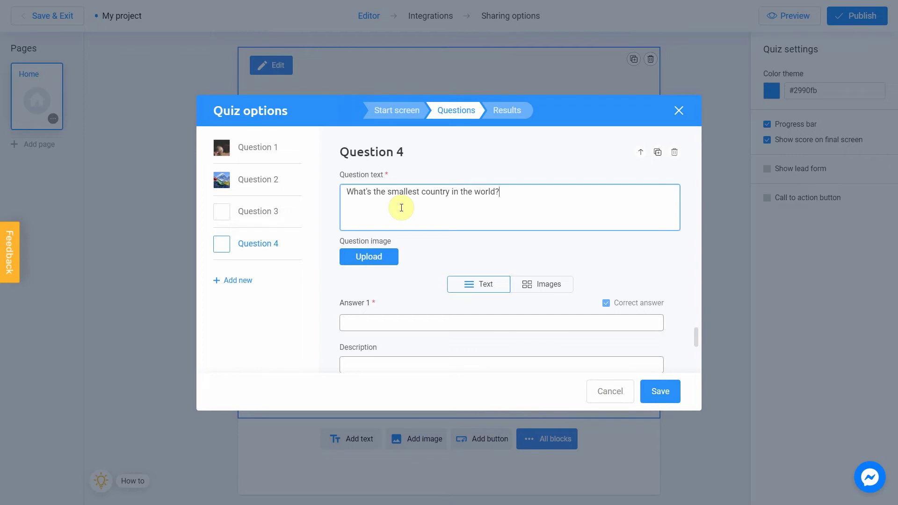
Set an Unsplash 'geography' photo of red pins on a map as Question 4's image
click(371, 261)
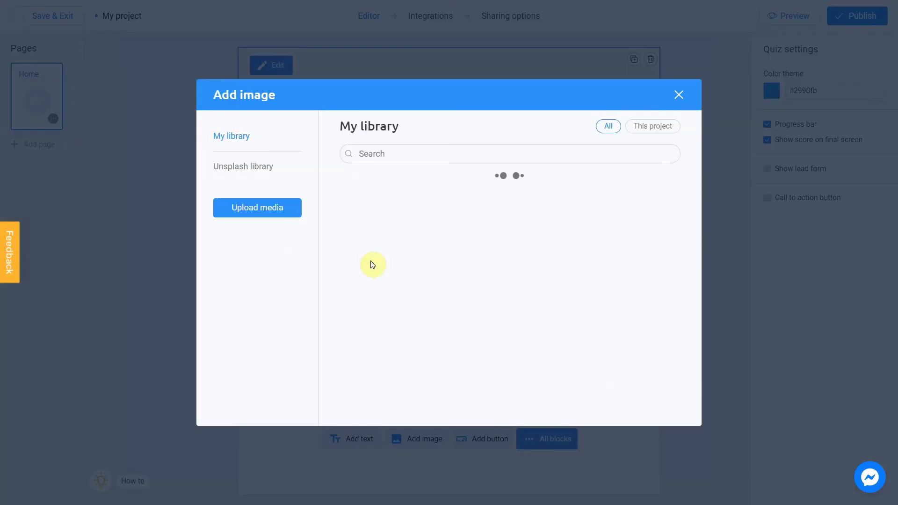
click(252, 170)
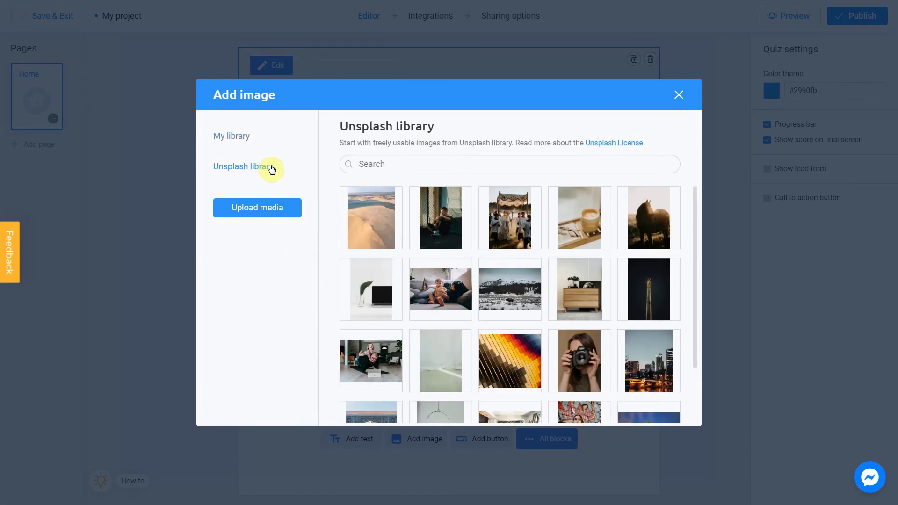
click(391, 164)
text(geography)
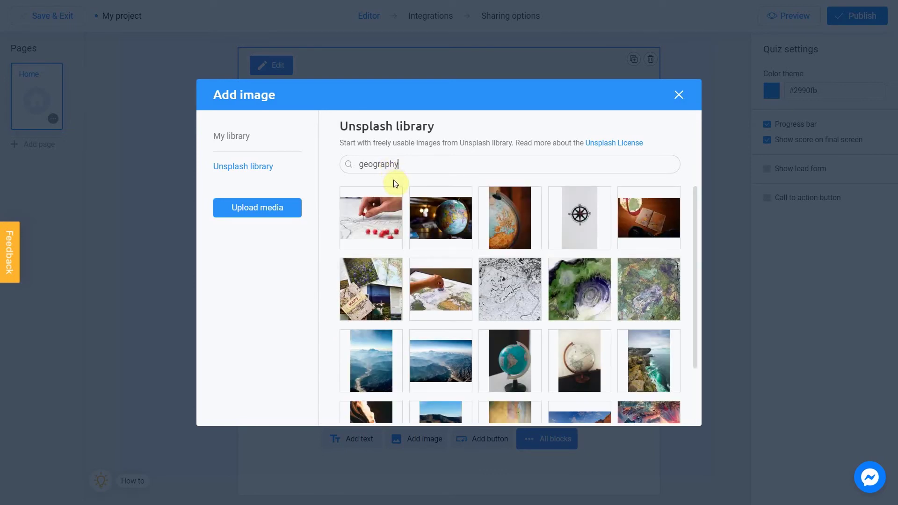
click(350, 200)
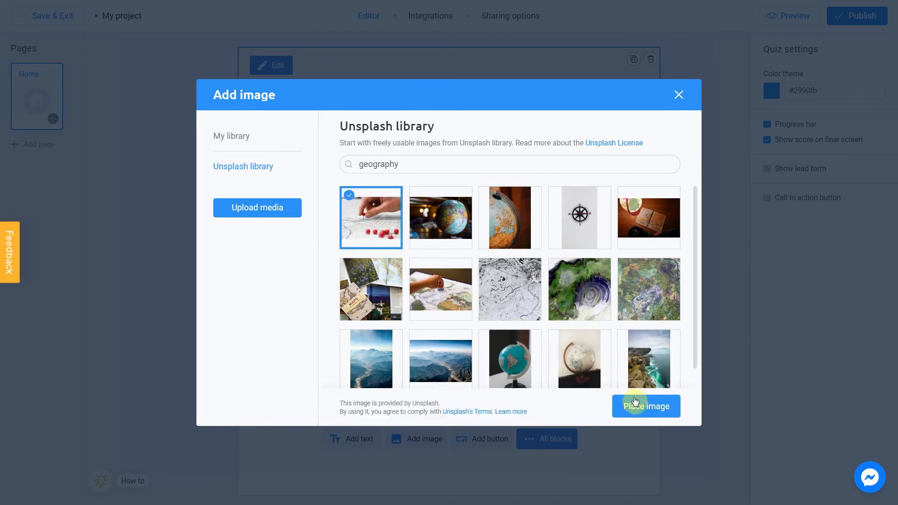
click(641, 412)
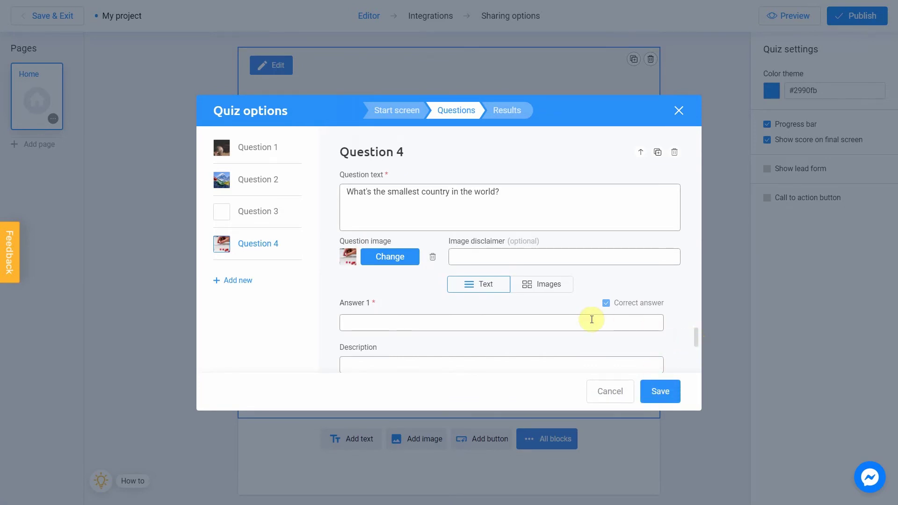
Add two answer slots and enter Brazil and Singapore as Question 4's first two answers
scroll(550, 318, down, 3)
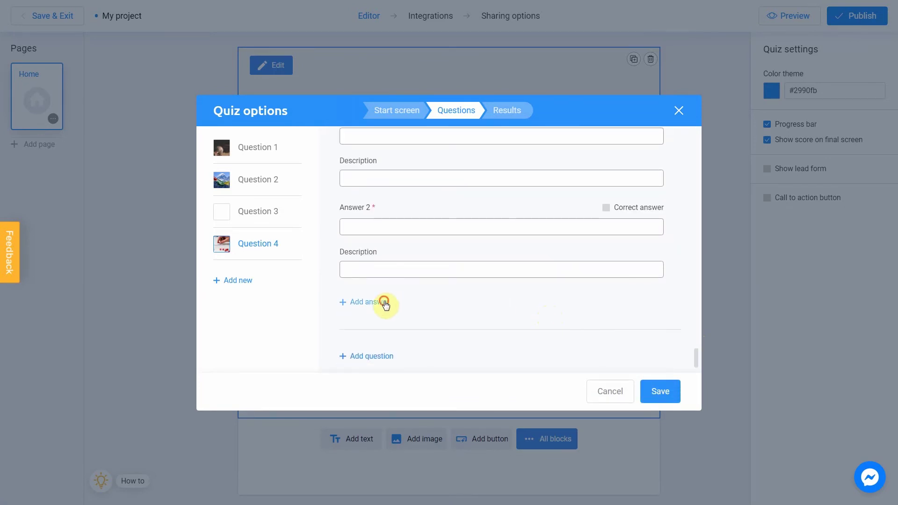
click(382, 303)
click(382, 302)
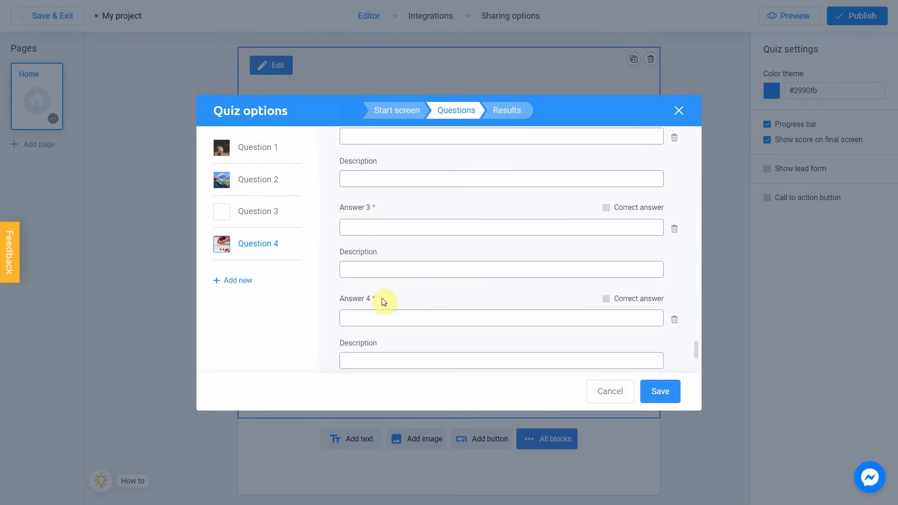
scroll(377, 287, up, 5)
click(367, 222)
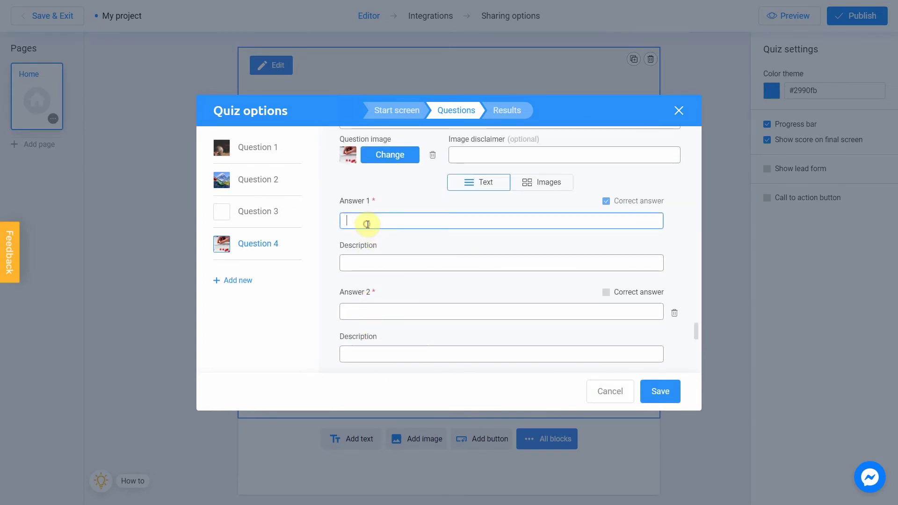
text(Brazil)
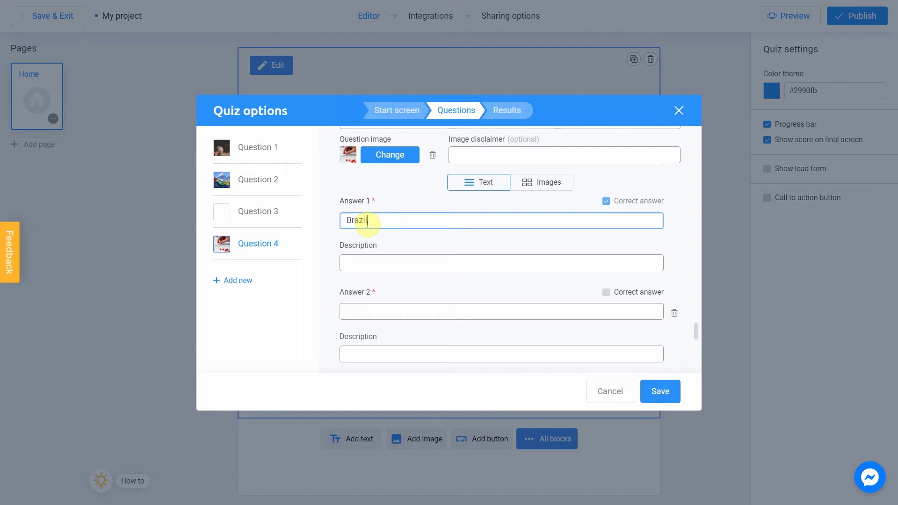
click(362, 308)
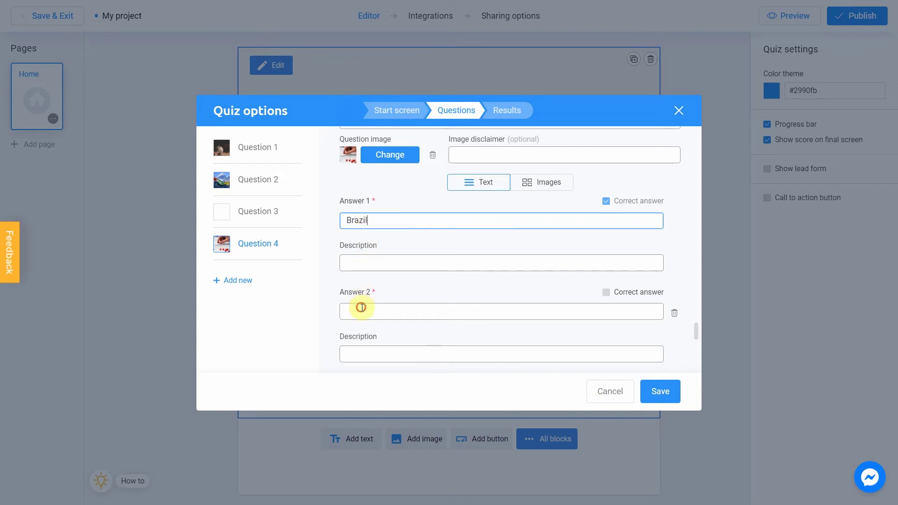
text(Singapore)
Enter Vatican and Nauru as the third and fourth answers
scroll(361, 306, down, 3)
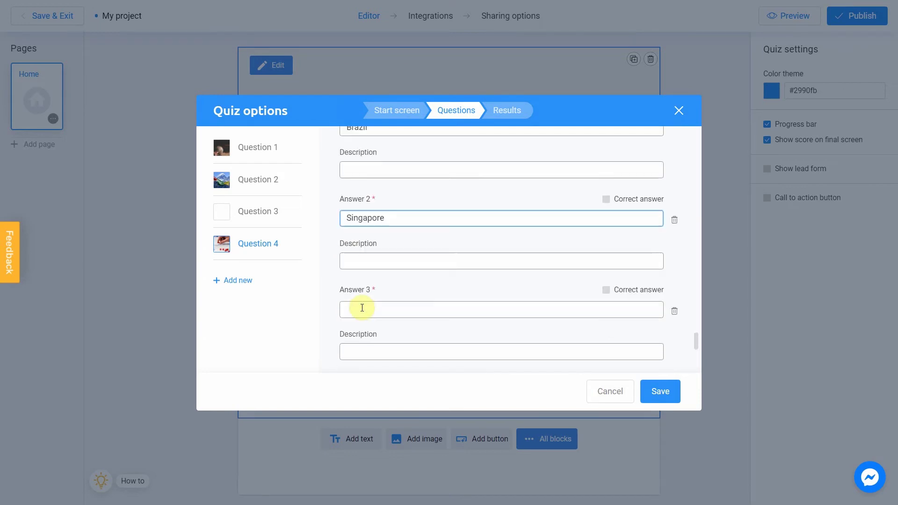
click(360, 287)
text(Vatican)
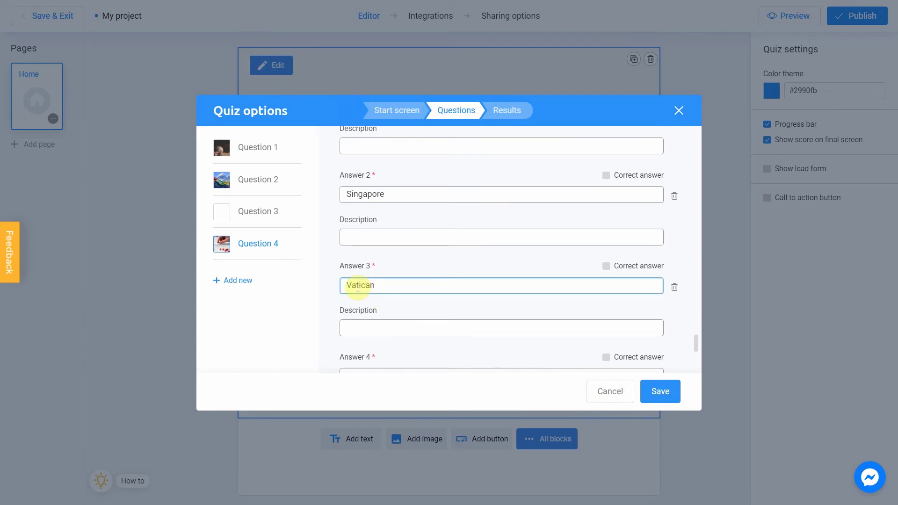
scroll(359, 287, down, 3)
click(358, 259)
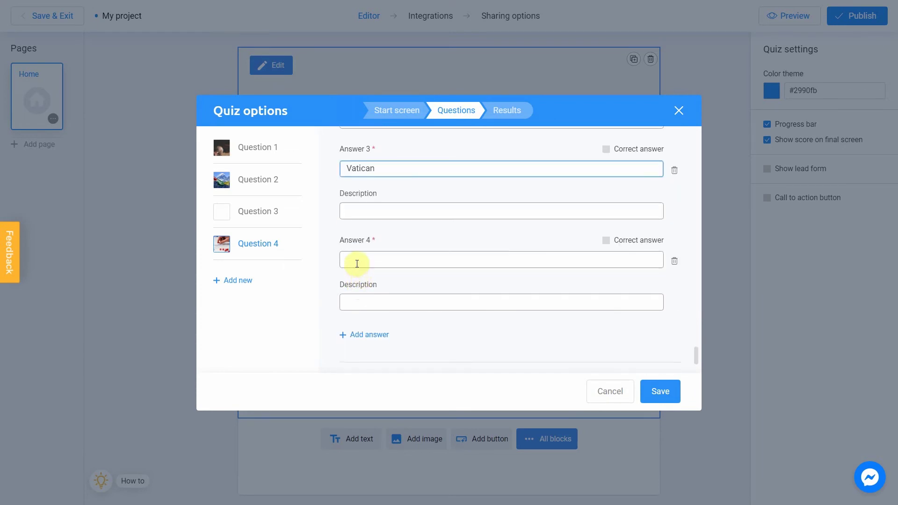
text(Nau)
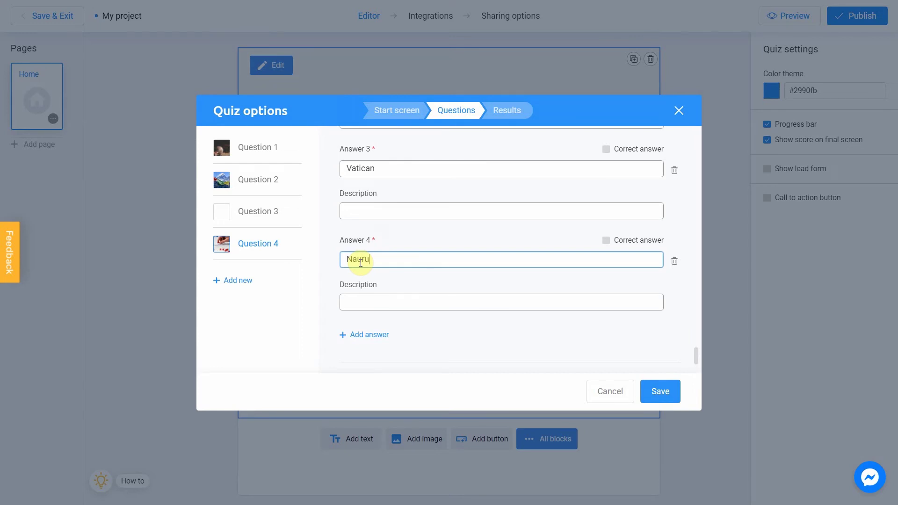
text(ru)
Mark Vatican as the correct answer and unmark Brazil
scroll(535, 245, up, 5)
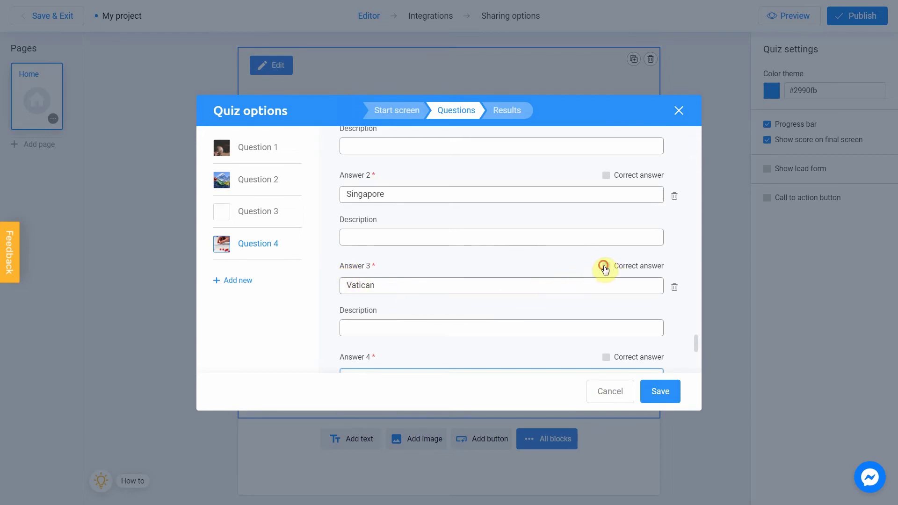
click(605, 267)
scroll(606, 267, up, 3)
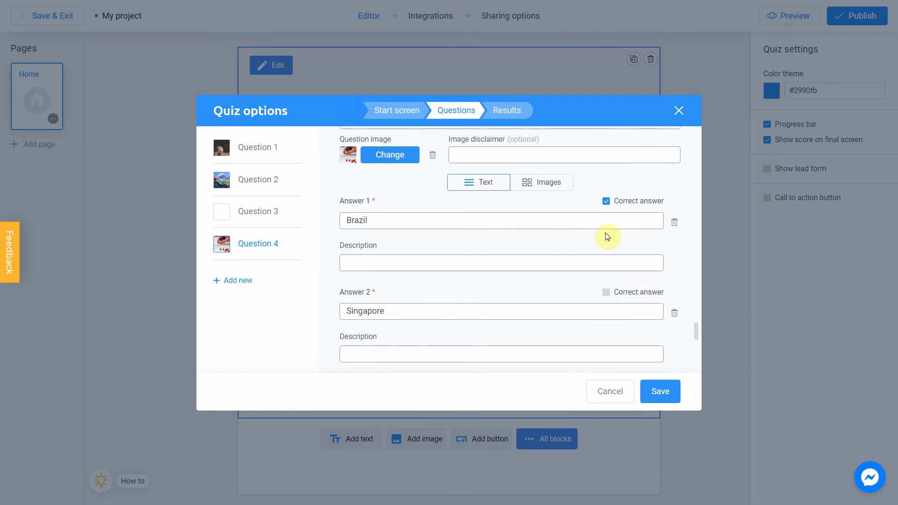
click(606, 202)
scroll(624, 243, down, 4)
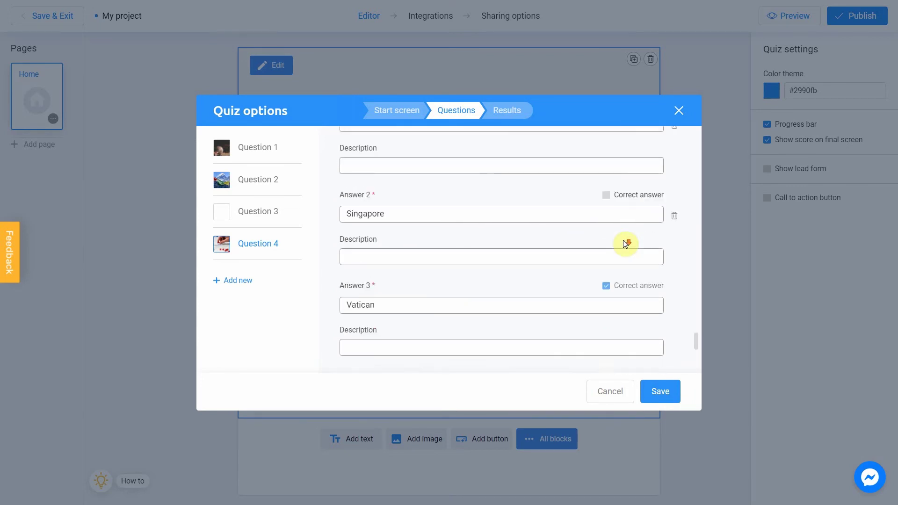
scroll(624, 241, down, 2)
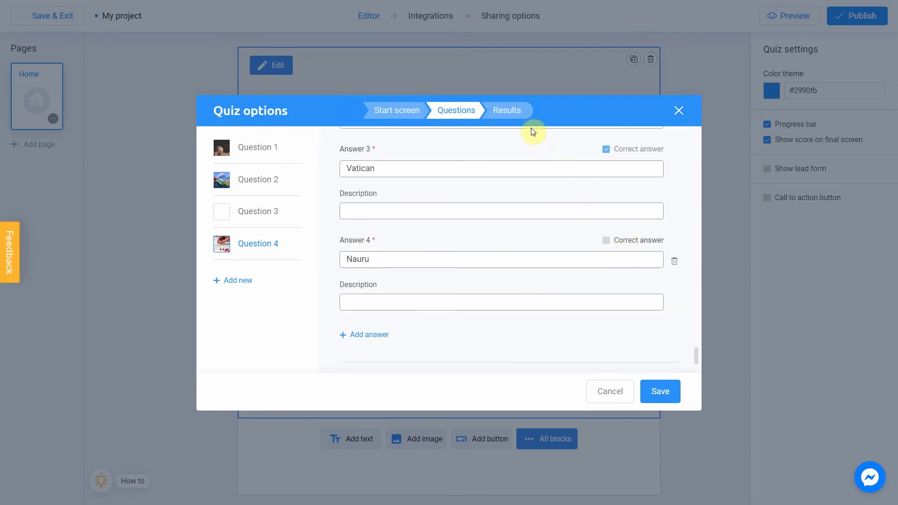
On the Results tab, retitle Result 1 'Let's try again' with description 'Not bad, but you can do better'
click(503, 114)
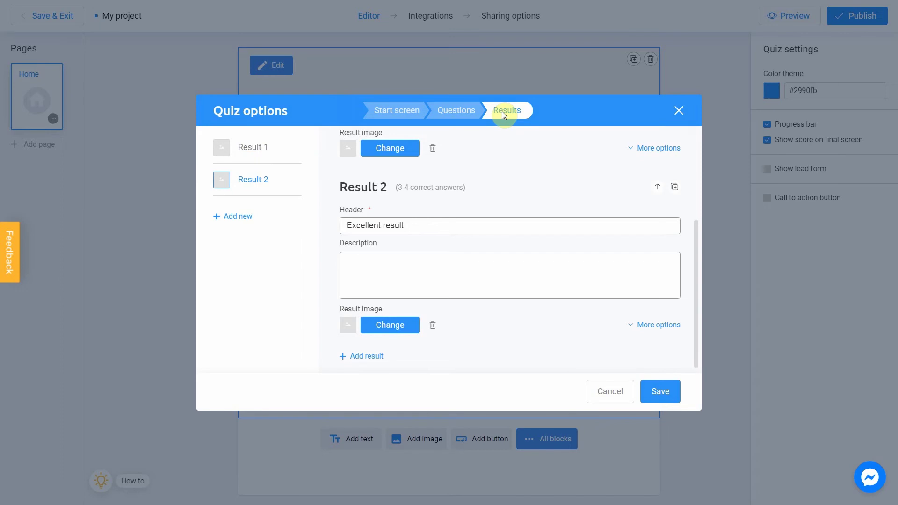
click(247, 146)
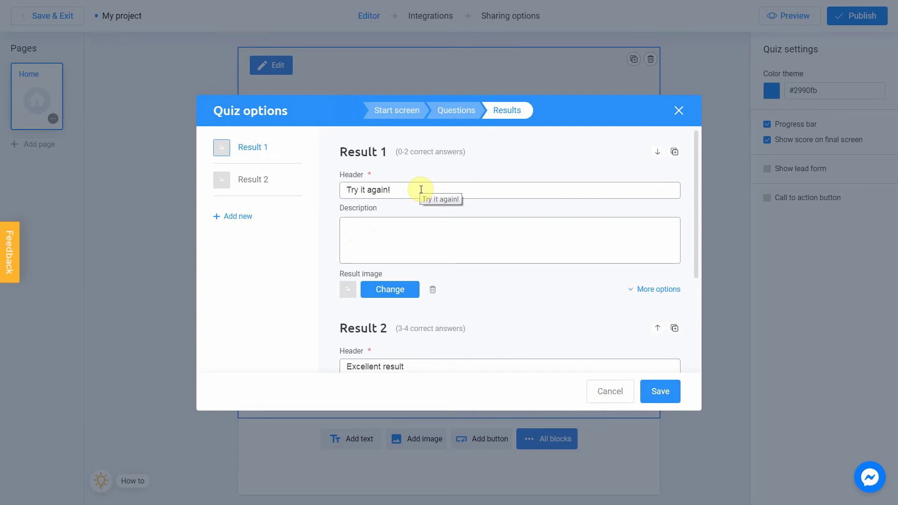
drag(421, 189, 342, 183)
text(Le)
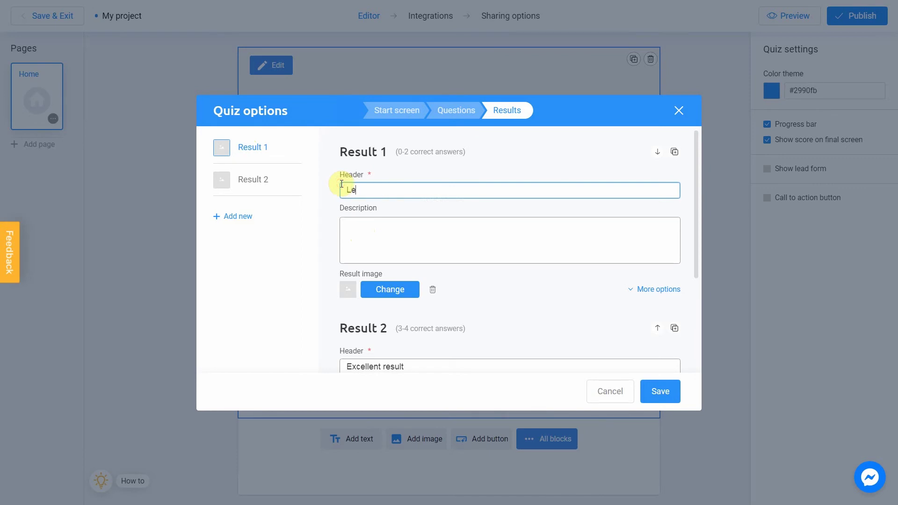
text(t's try again)
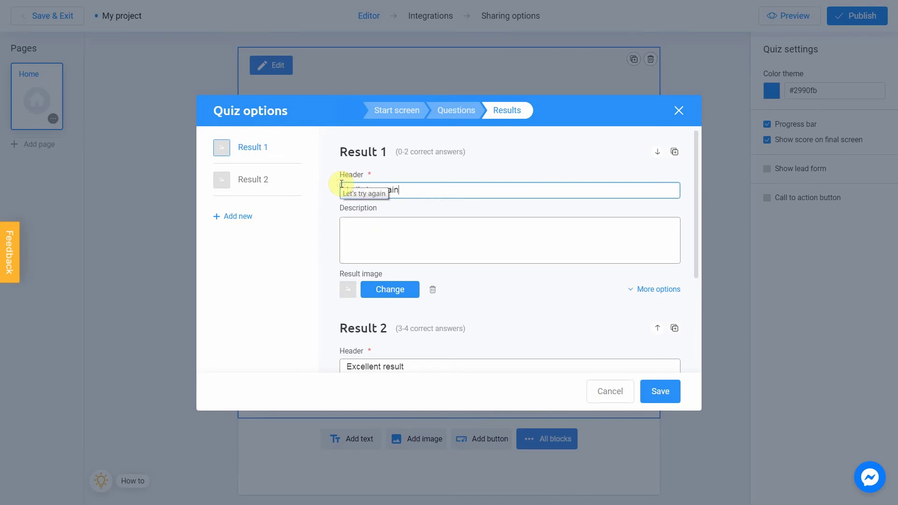
click(378, 234)
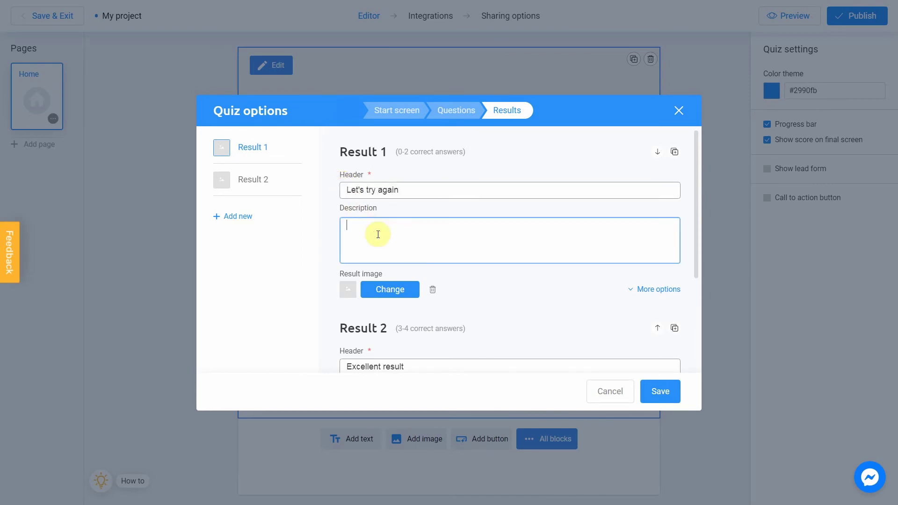
text(Not bad, but you can do better!)
Search Unsplash for 'sad' and place the pug photo as Result 1's image
click(390, 290)
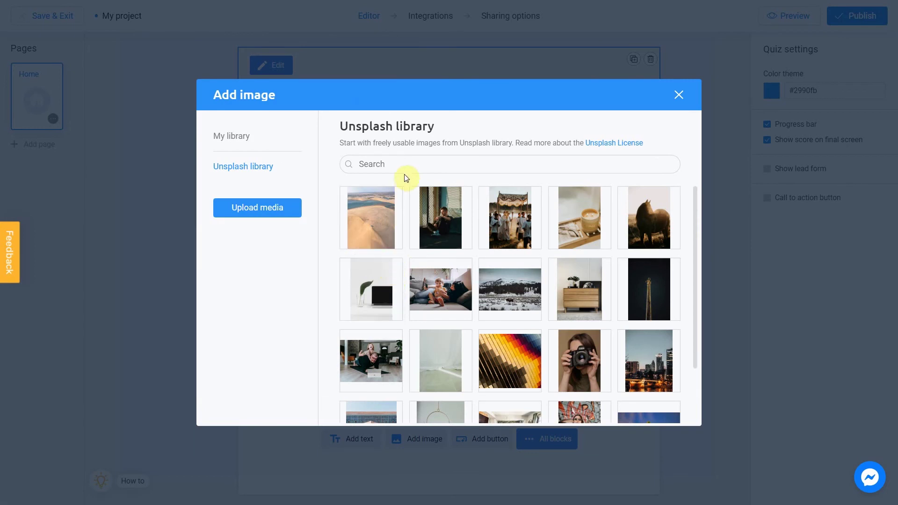
click(404, 169)
text(sad)
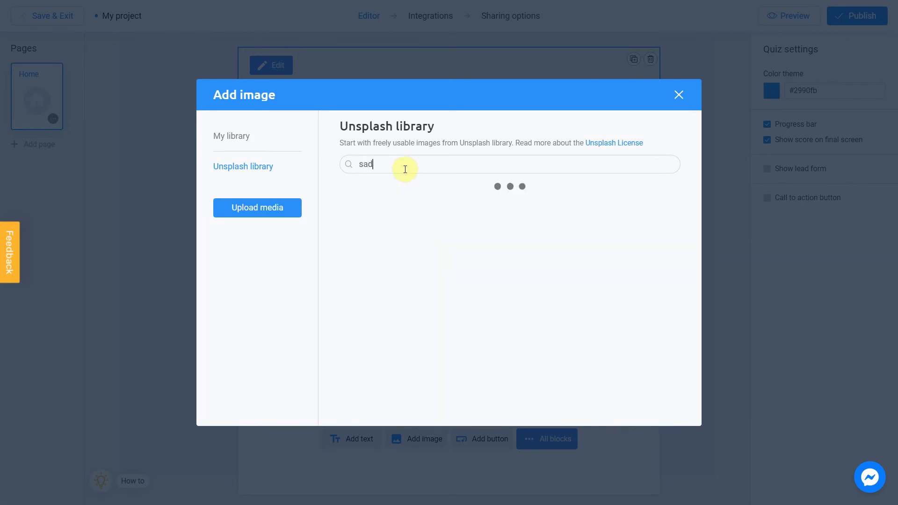
scroll(414, 213, down, 2)
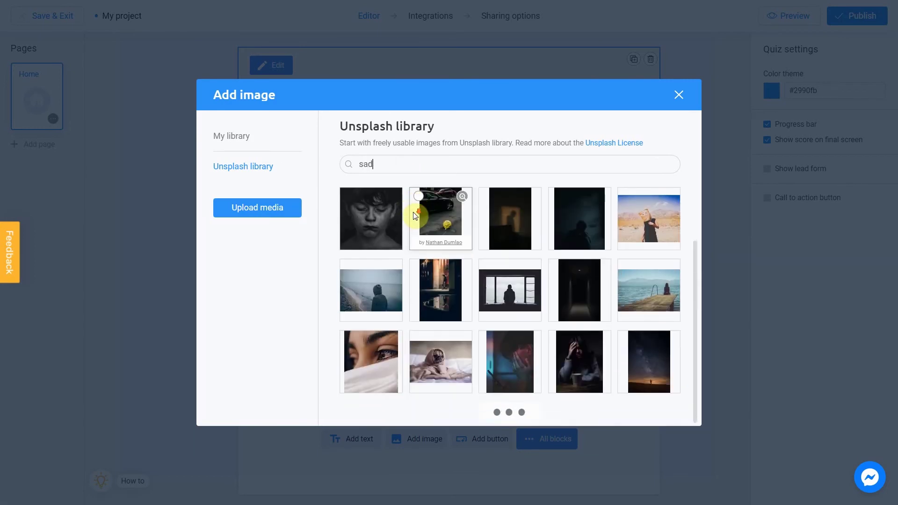
click(420, 346)
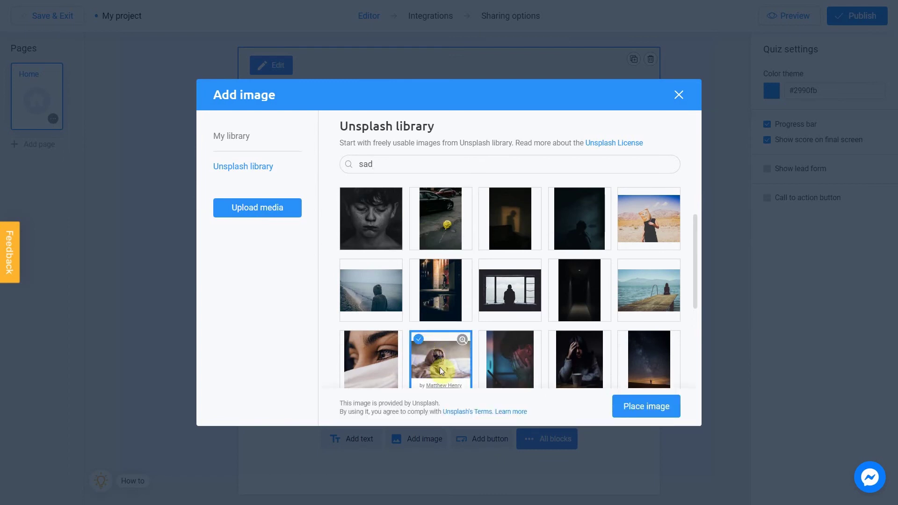
click(645, 409)
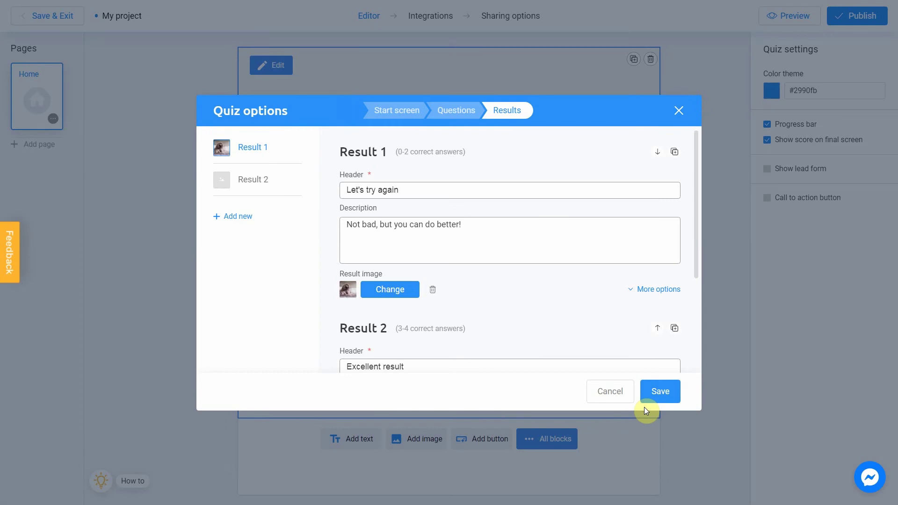
Retitle Result 2 'Good' with the description 'You know geography pretty well'
scroll(505, 304, down, 3)
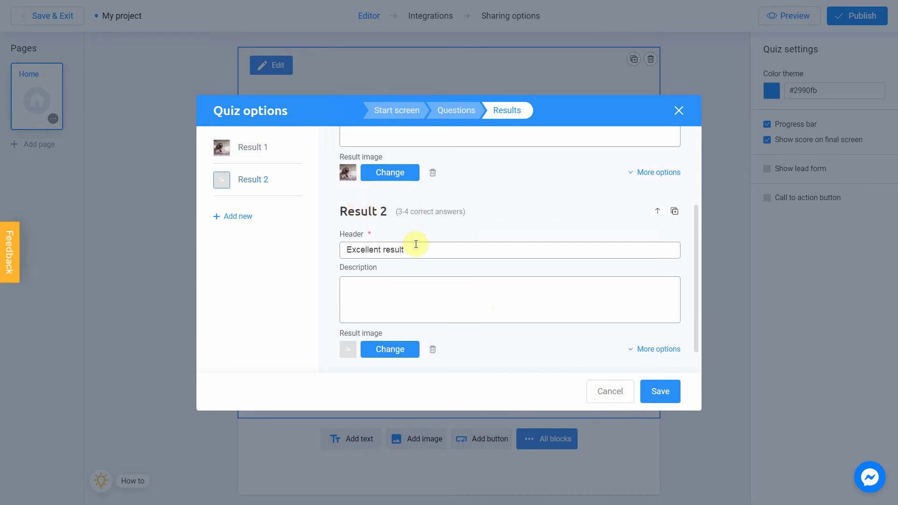
drag(424, 249, 345, 249)
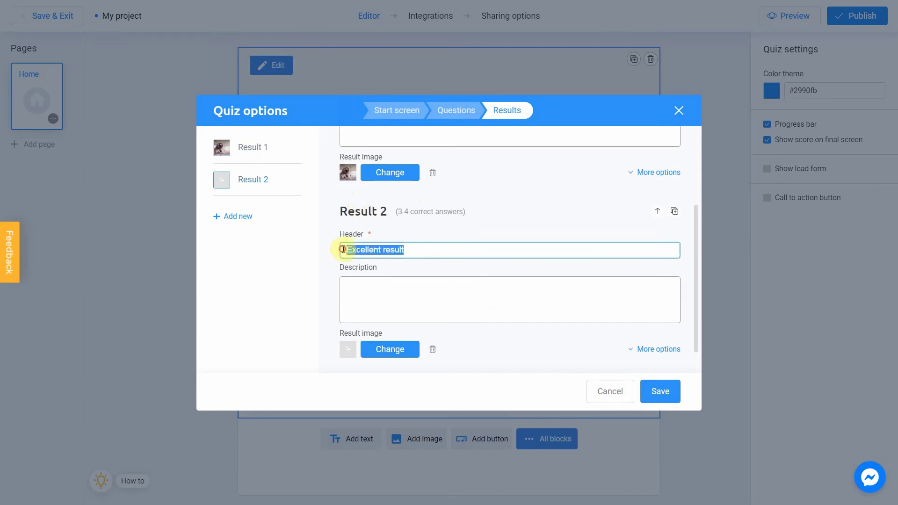
text(Good)
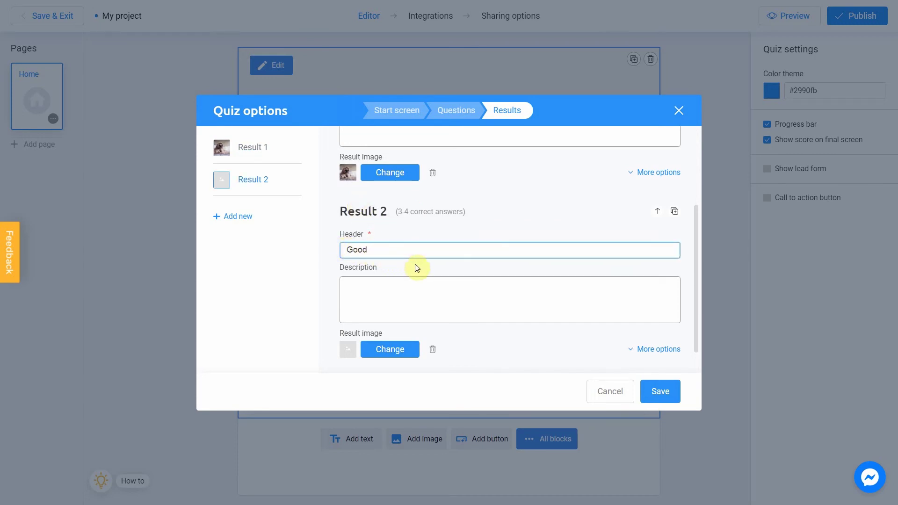
click(464, 291)
text(You kno)
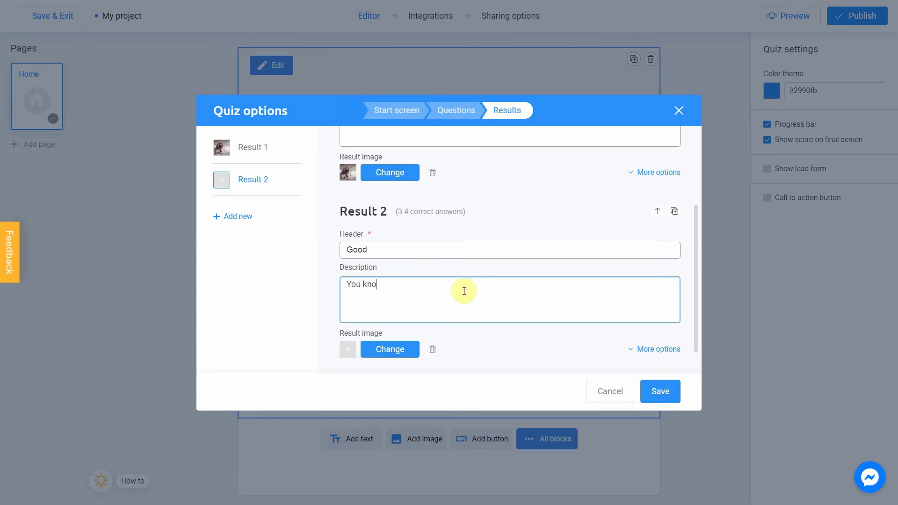
text(w geography pretty well)
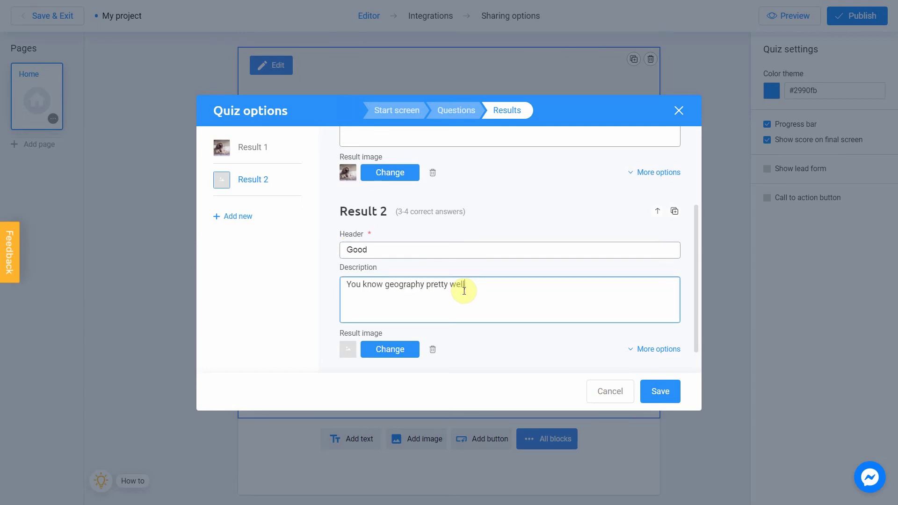
Search Unsplash for 'geography' and place the maps photo as Result 2's image
click(388, 353)
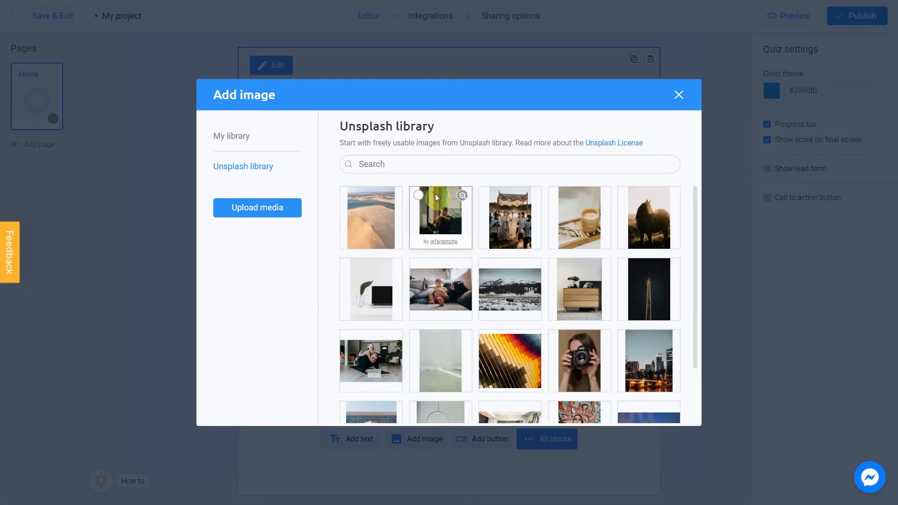
click(446, 167)
text(geography)
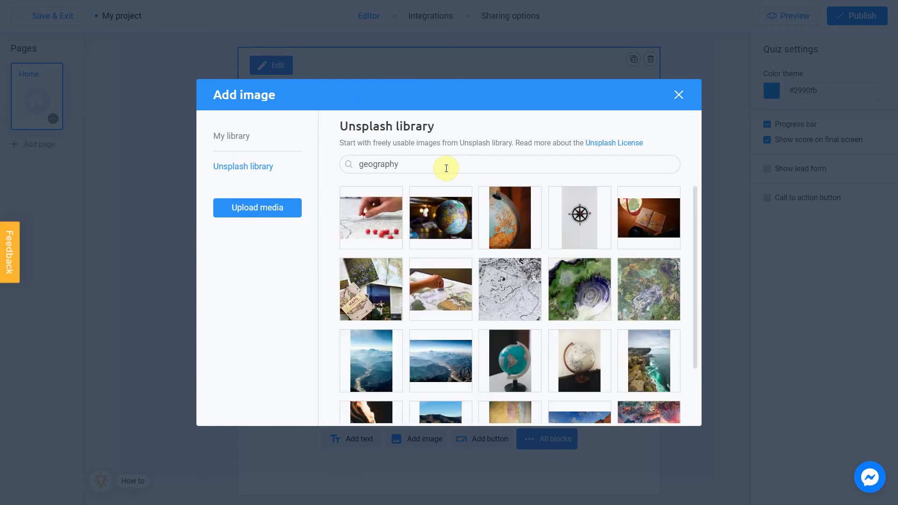
mouse_move(366, 285)
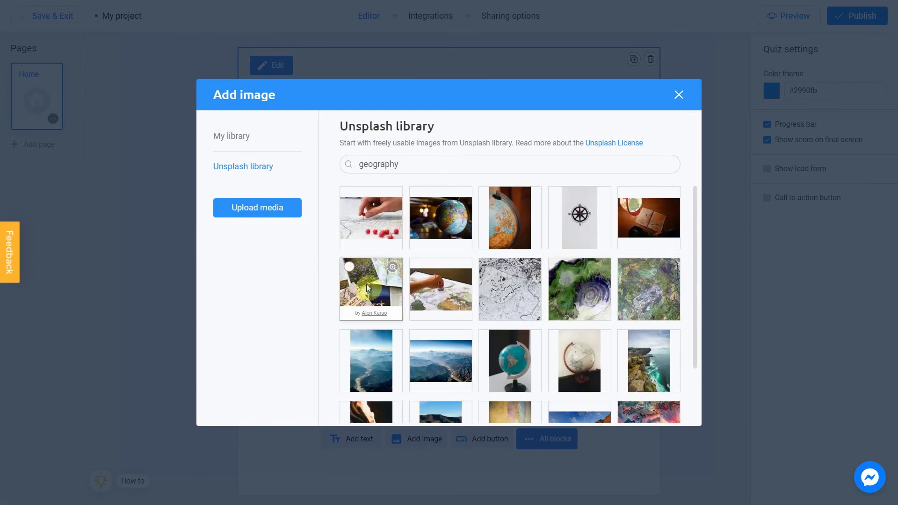
click(360, 270)
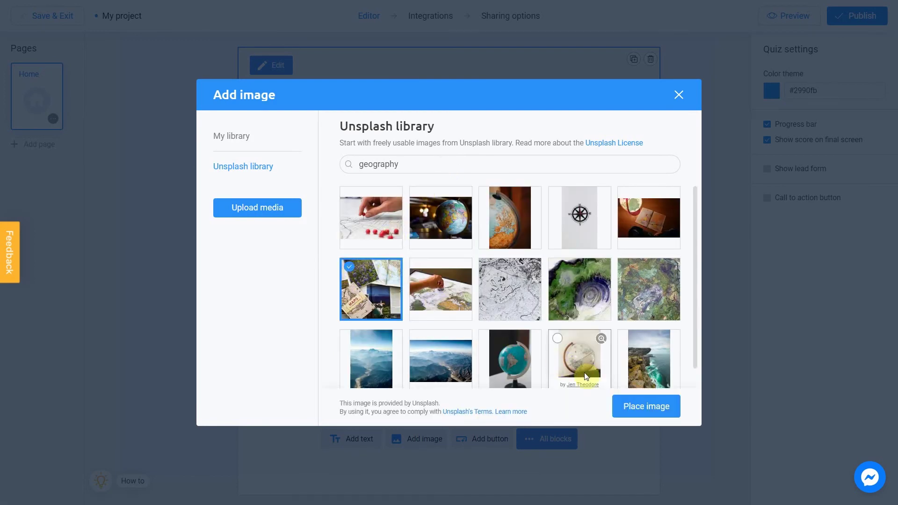
click(631, 408)
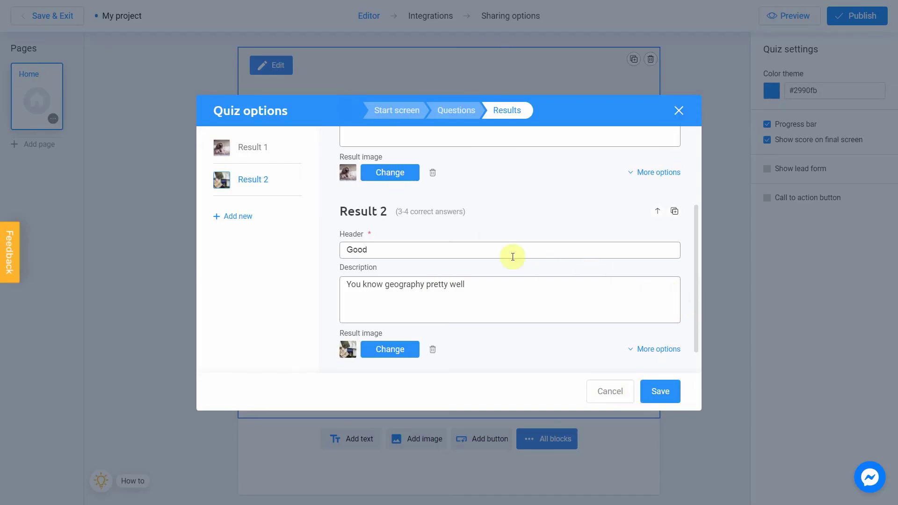
Add Result 3 with header 'Perfect' and description 'Are you geography teacher?'
click(235, 219)
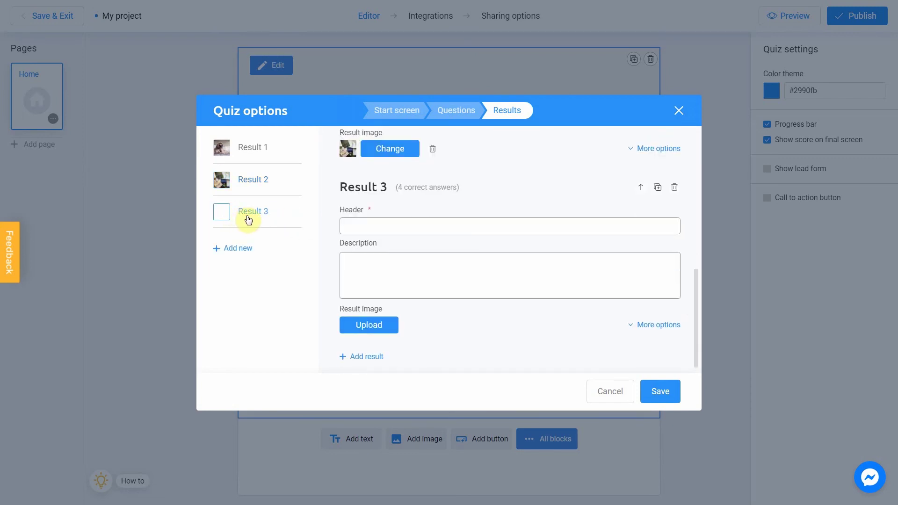
click(429, 226)
text(Perfect)
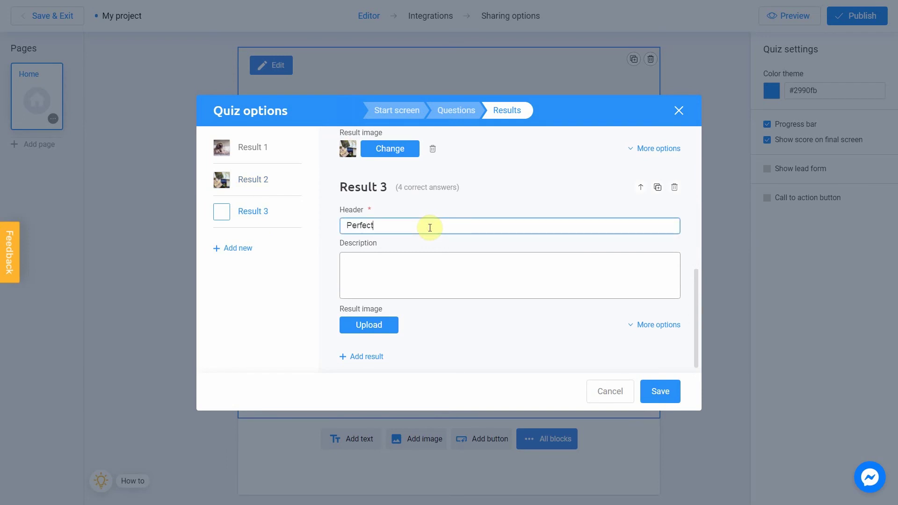
click(431, 265)
text(Are you ge)
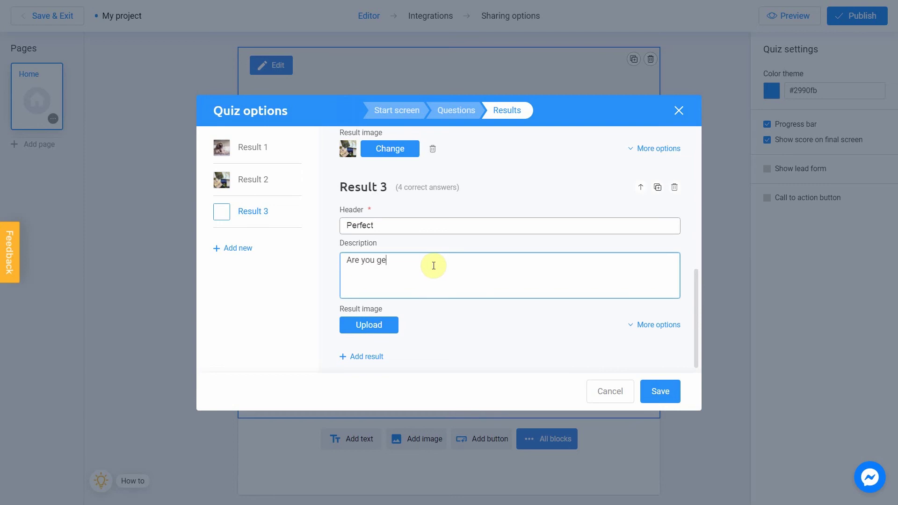
text(ography teacher?)
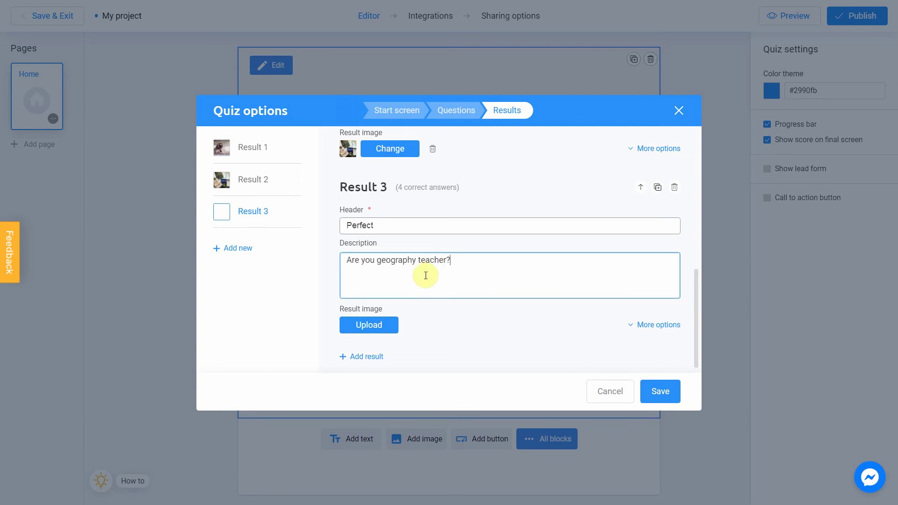
Search Unsplash for 'astonishment' and place the monkey photo as Result 3's image
click(368, 334)
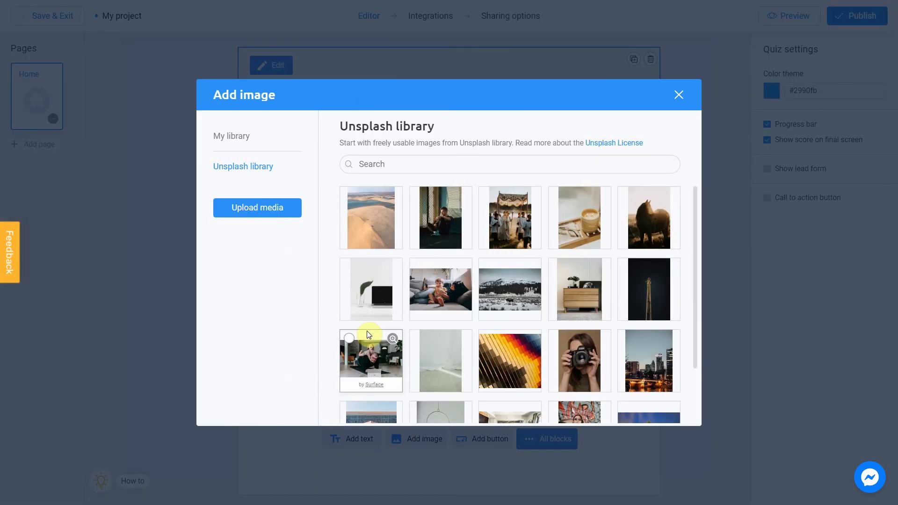
click(407, 165)
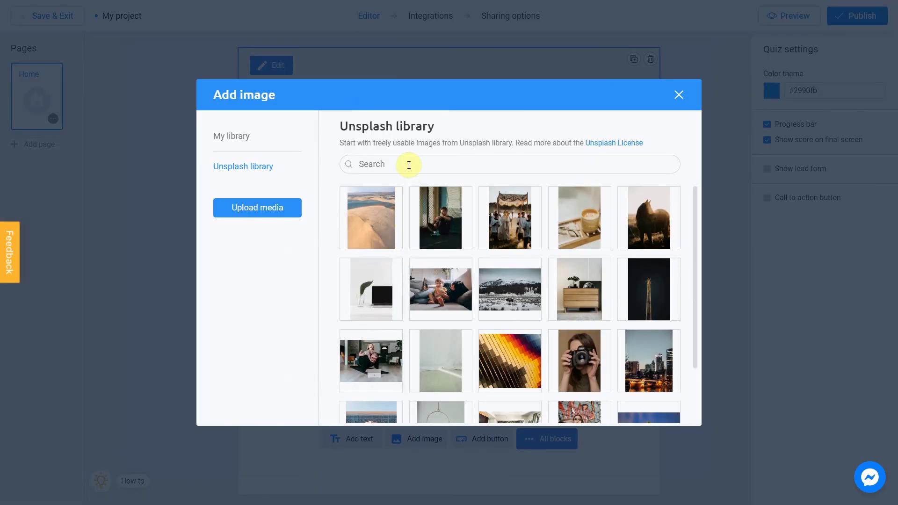
text(asonishment)
drag(409, 165, 332, 165)
text(astonishment)
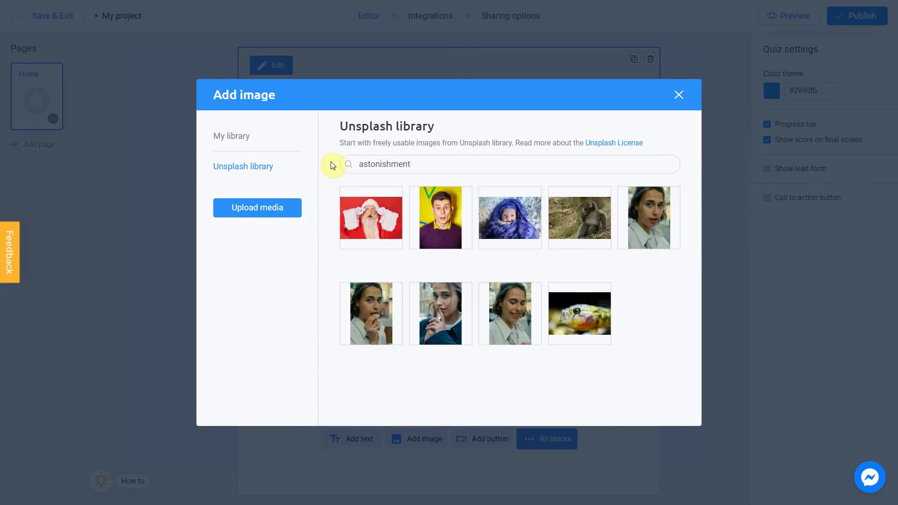
mouse_move(587, 208)
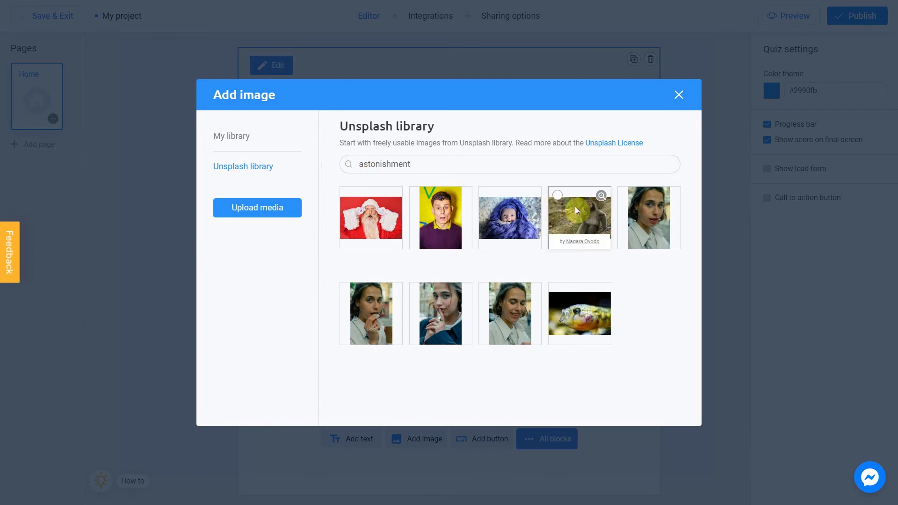
click(561, 198)
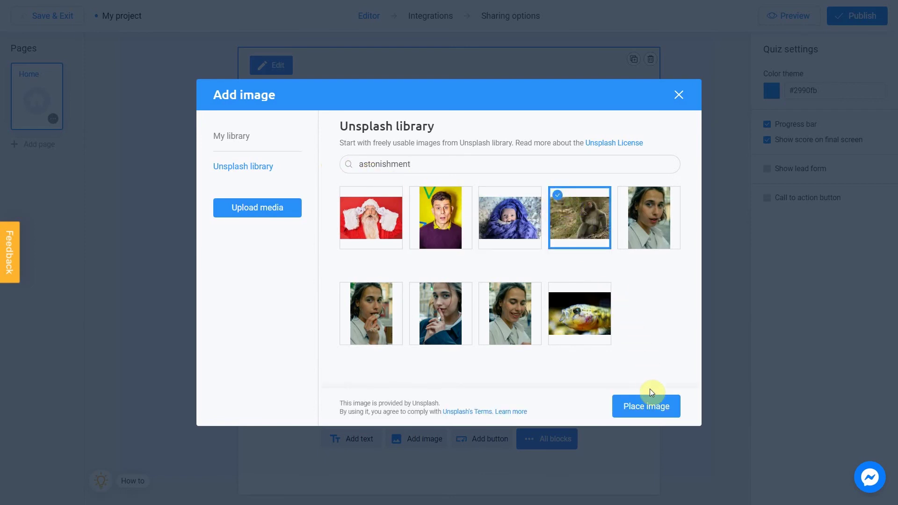
click(653, 408)
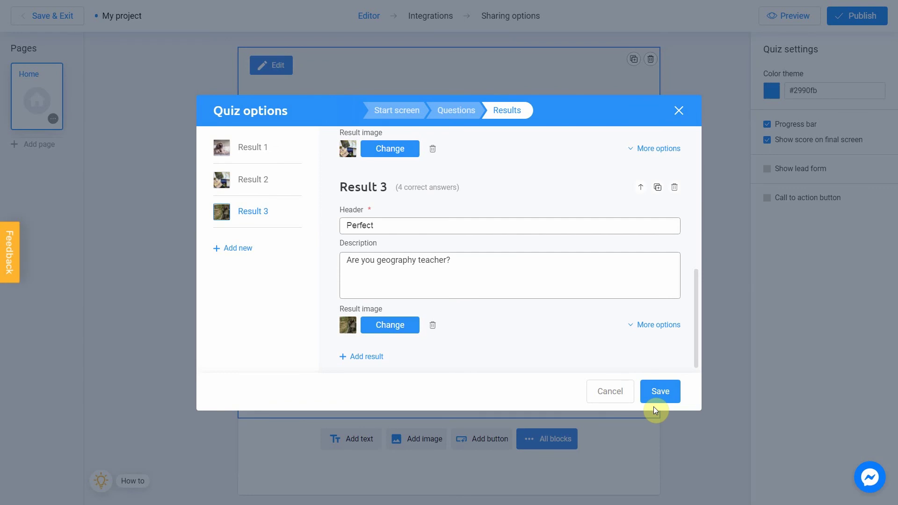
Save the quiz options and change the colour theme from blue #2990fb to orange #fb5629
click(664, 394)
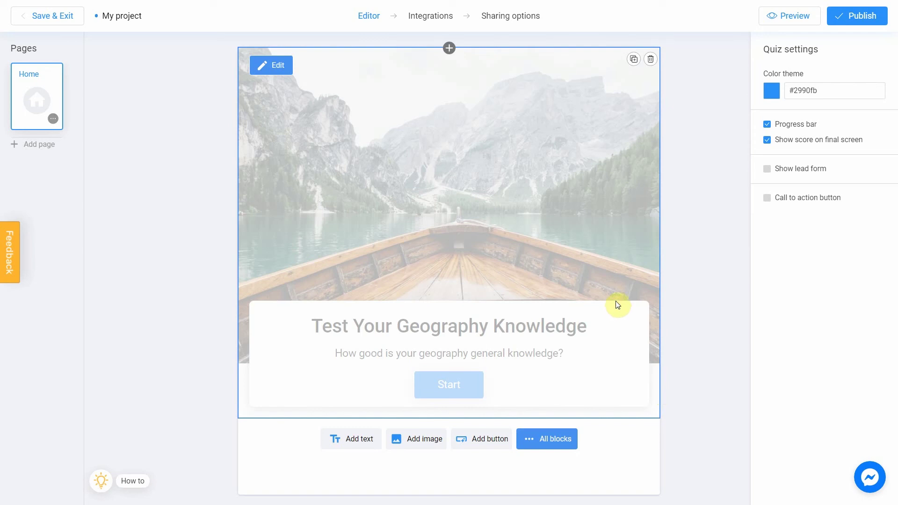
click(772, 92)
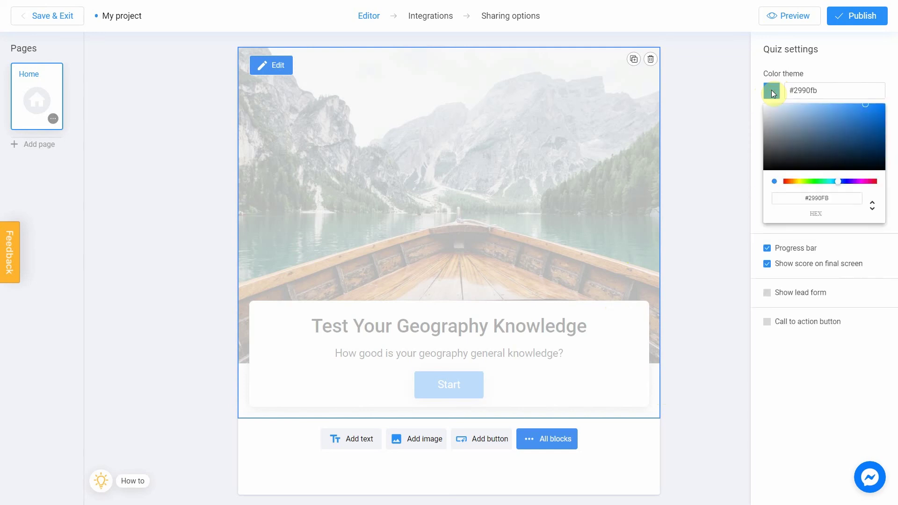
click(837, 181)
click(792, 182)
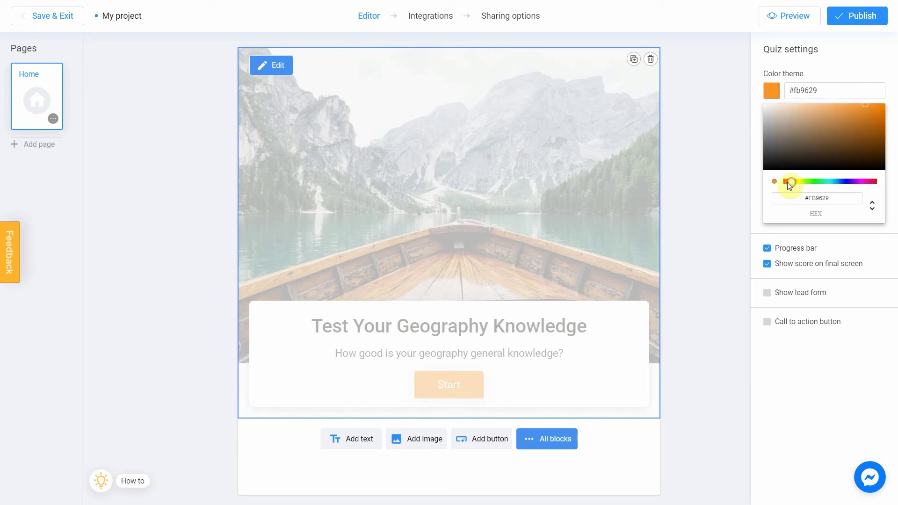
click(787, 181)
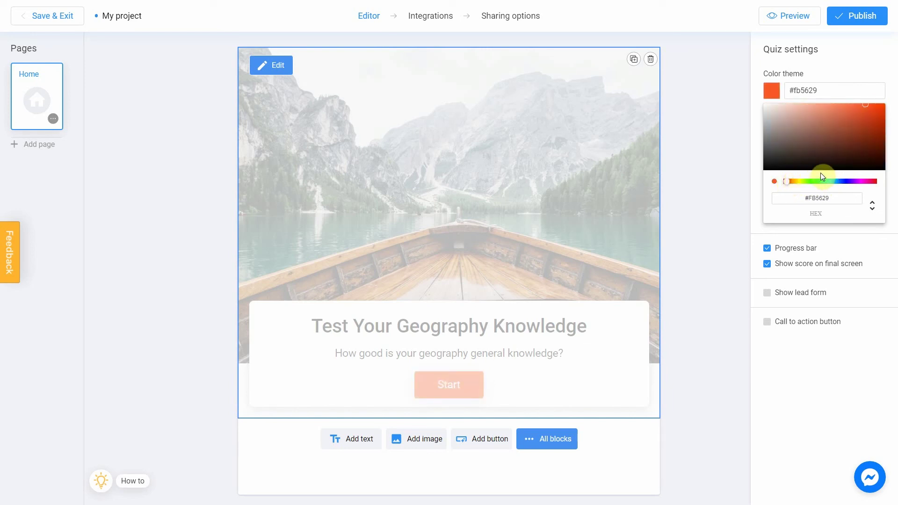
click(868, 73)
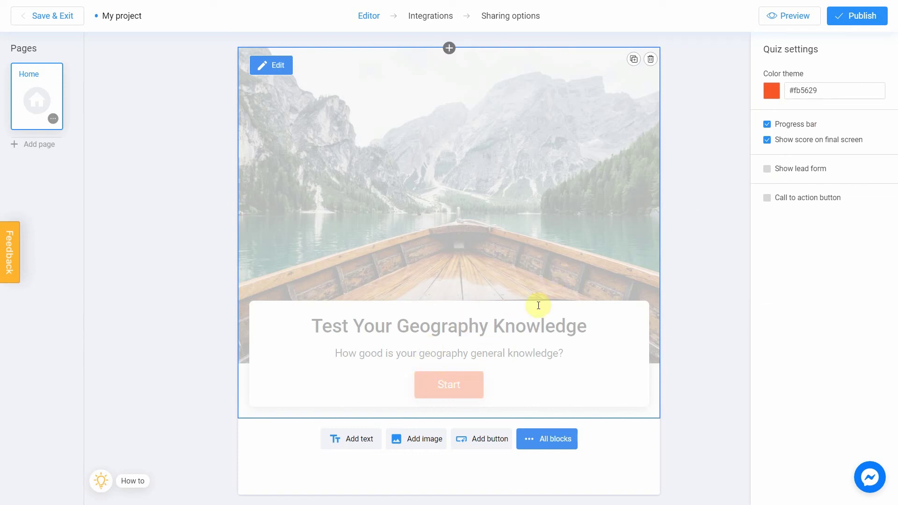
Preview the quiz start screen in the mobile phone layout
click(792, 19)
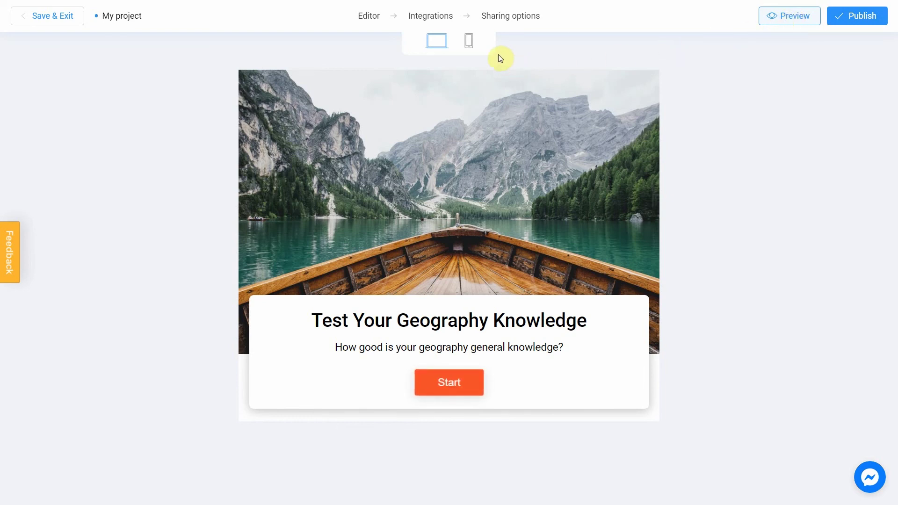
click(469, 42)
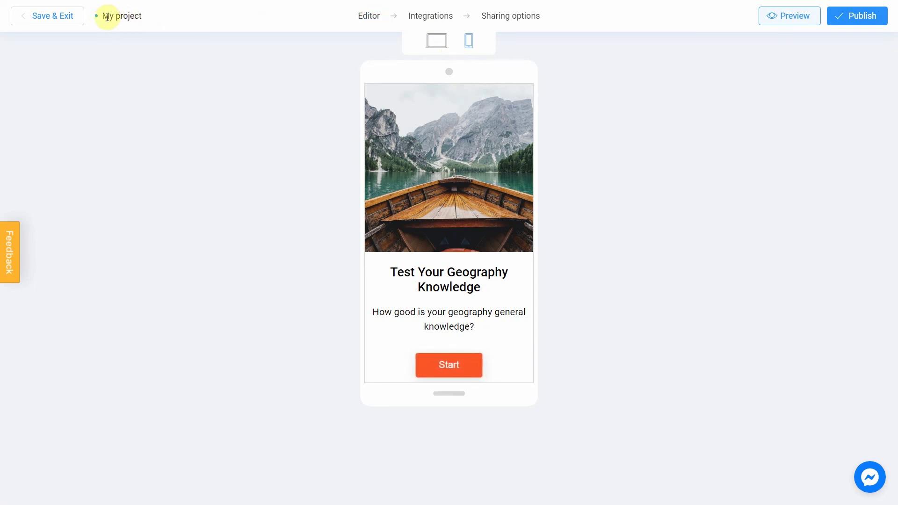
Rename the project from 'My project' to 'Geography Test', publish it, copy the link and open the live quiz
drag(154, 17, 104, 14)
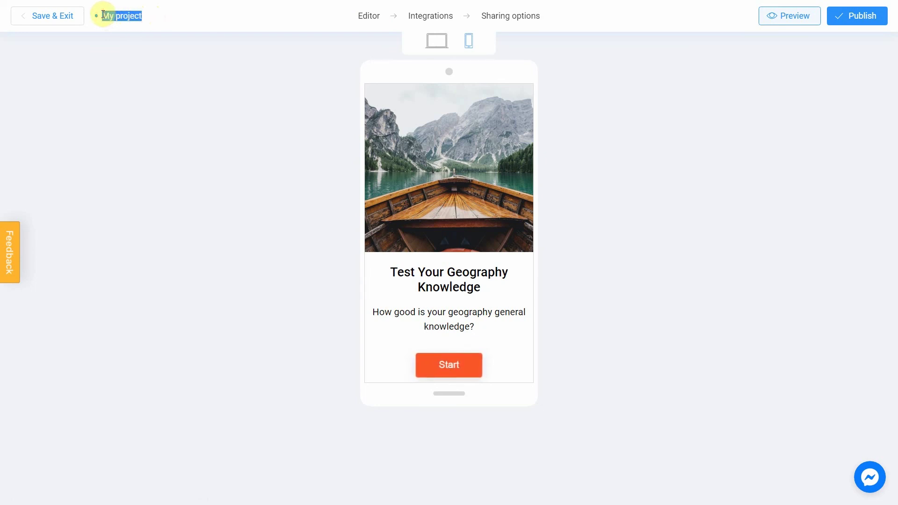
text(Geography Test)
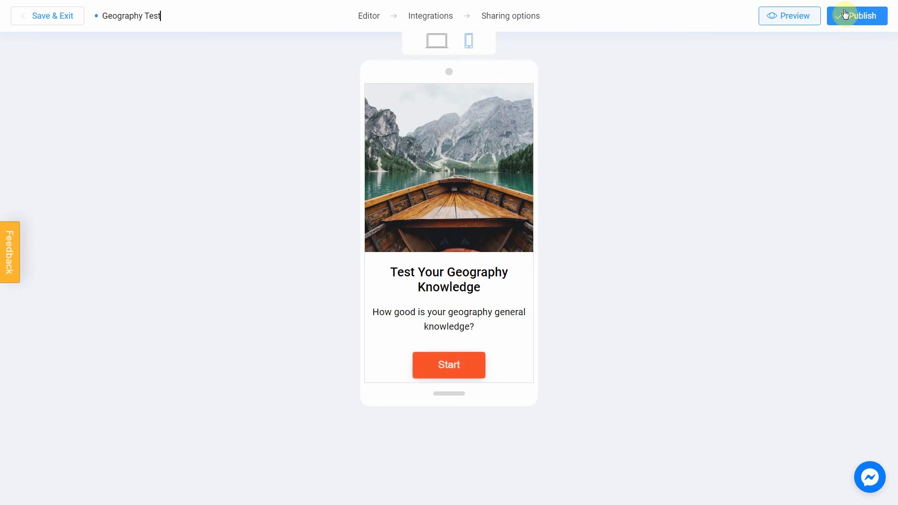
click(857, 19)
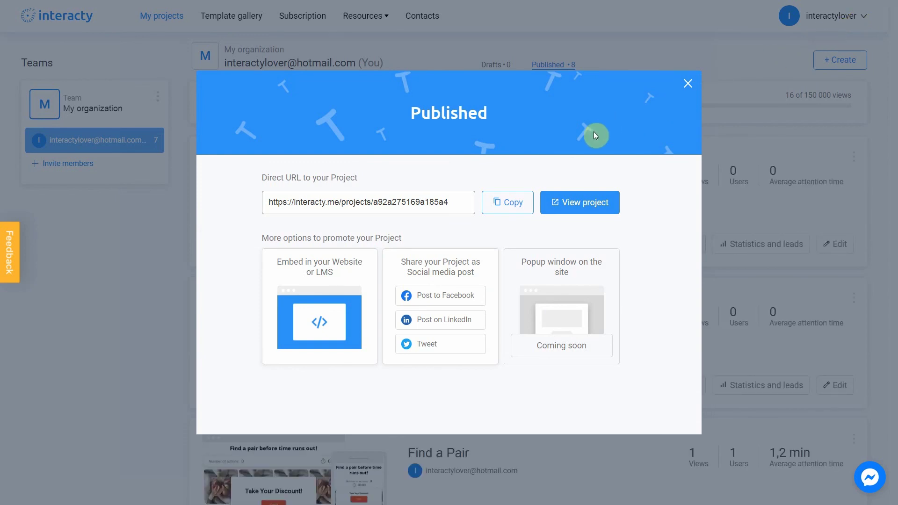
click(509, 211)
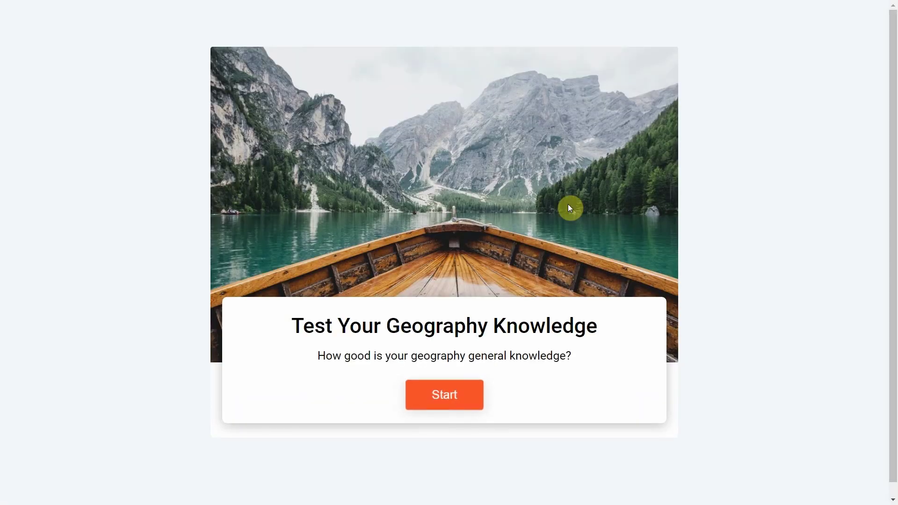
click(470, 397)
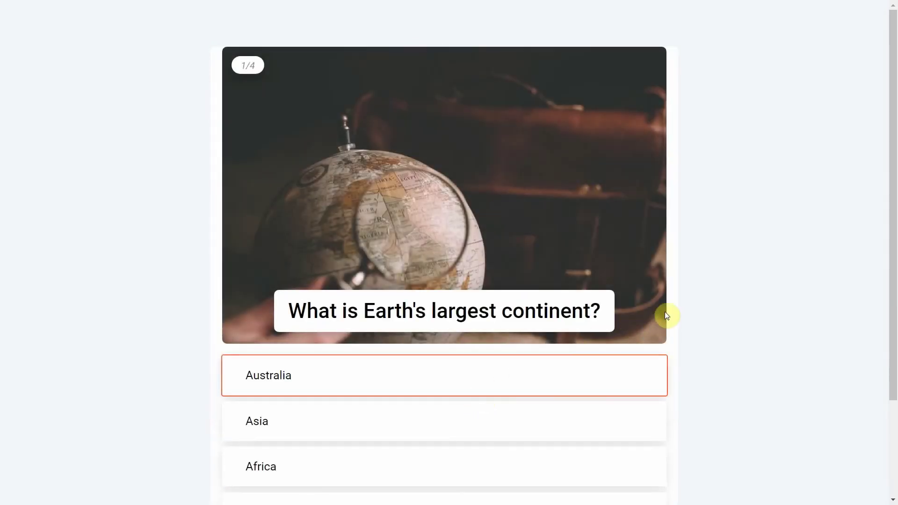
Answer Asia for the largest continent and Kathmandu for the capital of Nepal
scroll(709, 294, down, 1)
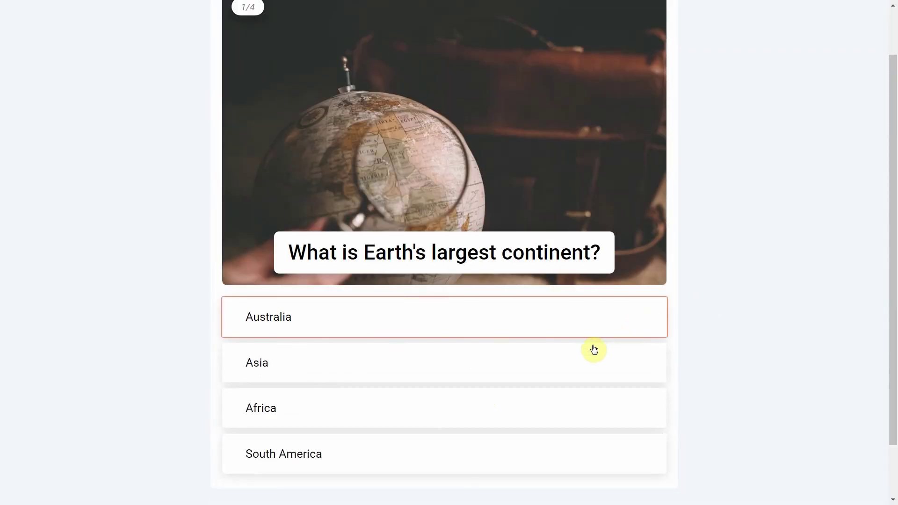
click(565, 361)
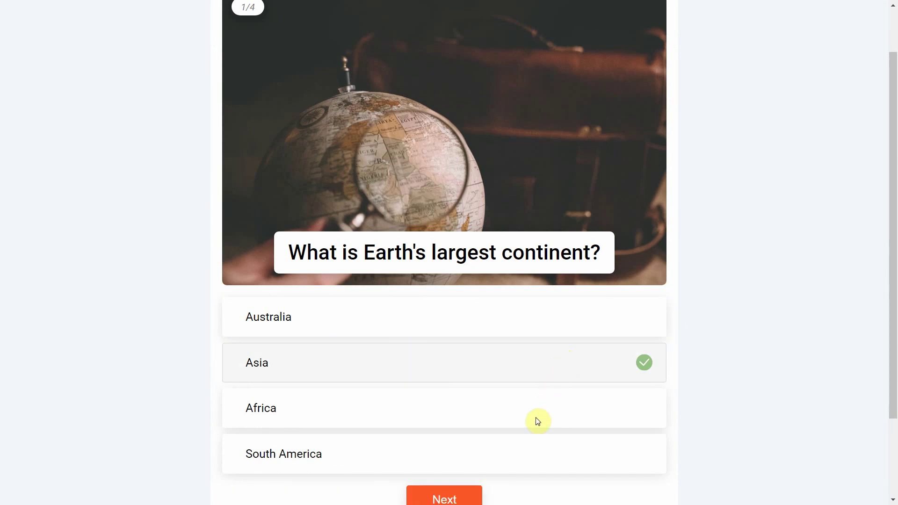
click(457, 499)
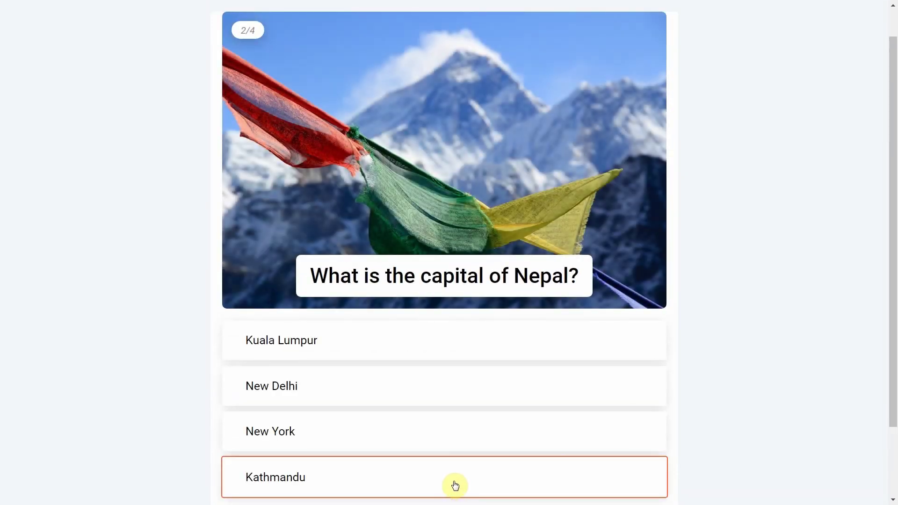
click(454, 481)
scroll(455, 483, down, 1)
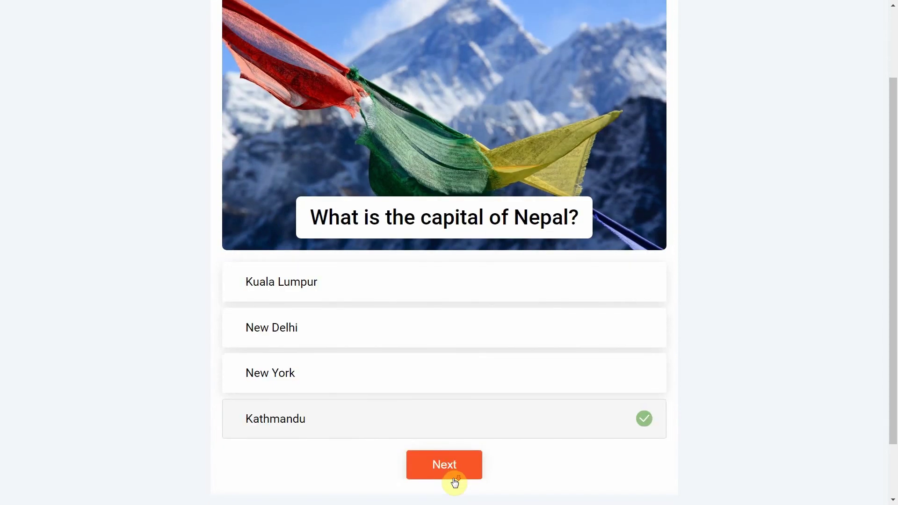
click(453, 474)
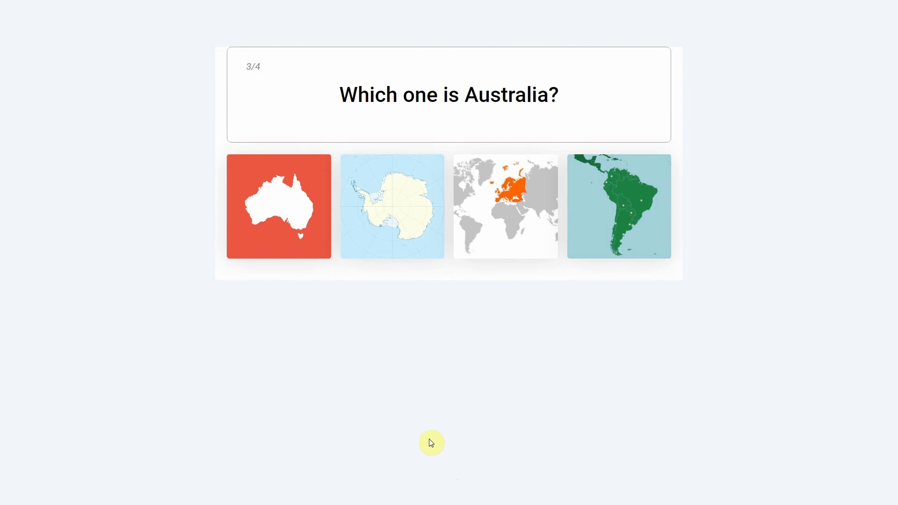
Pick the Australia map, answer Vatican for the smallest country, and view the 4/4 result
click(272, 194)
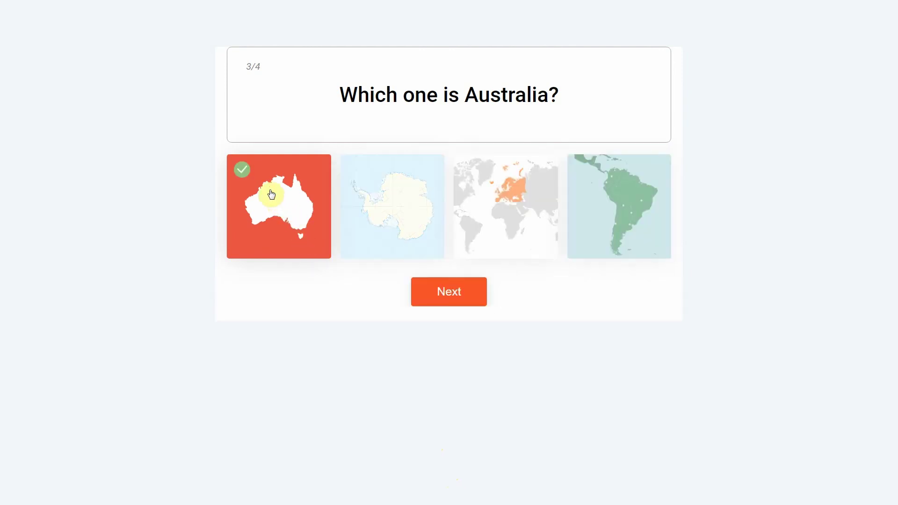
click(453, 296)
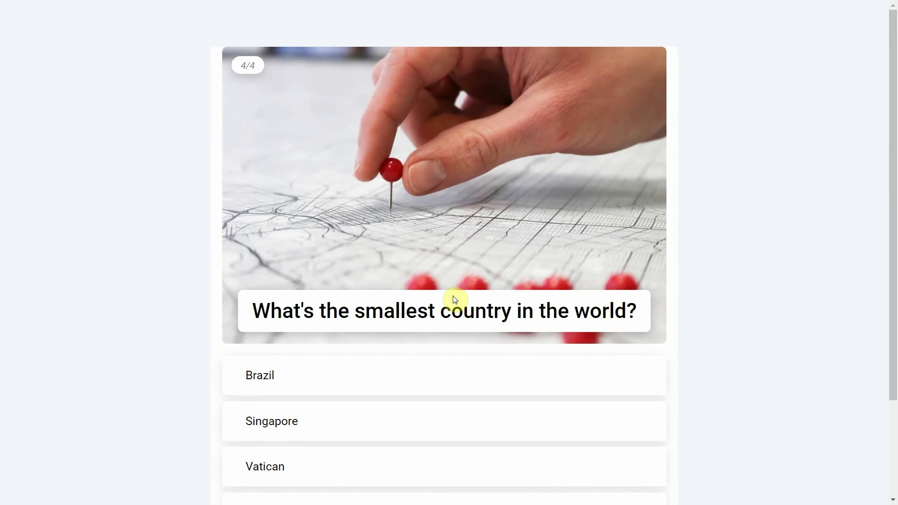
scroll(453, 300, down, 1)
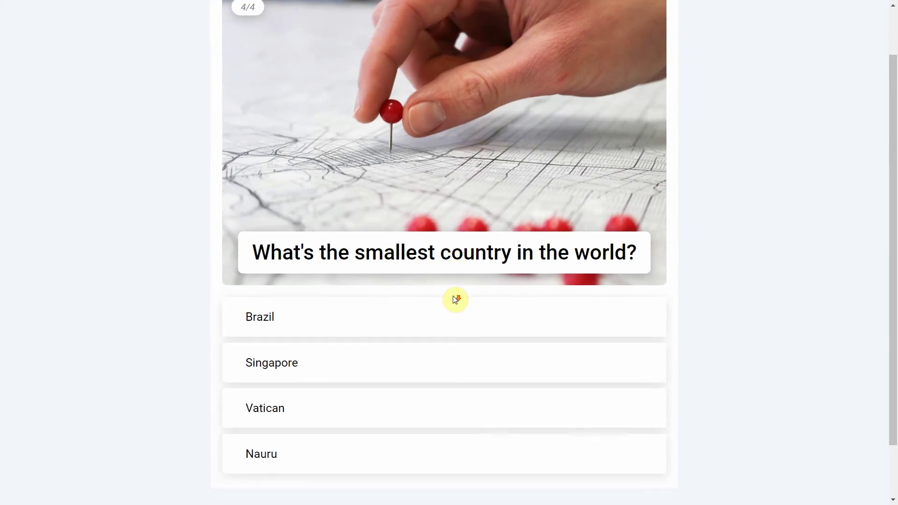
click(447, 410)
scroll(447, 408, down, 1)
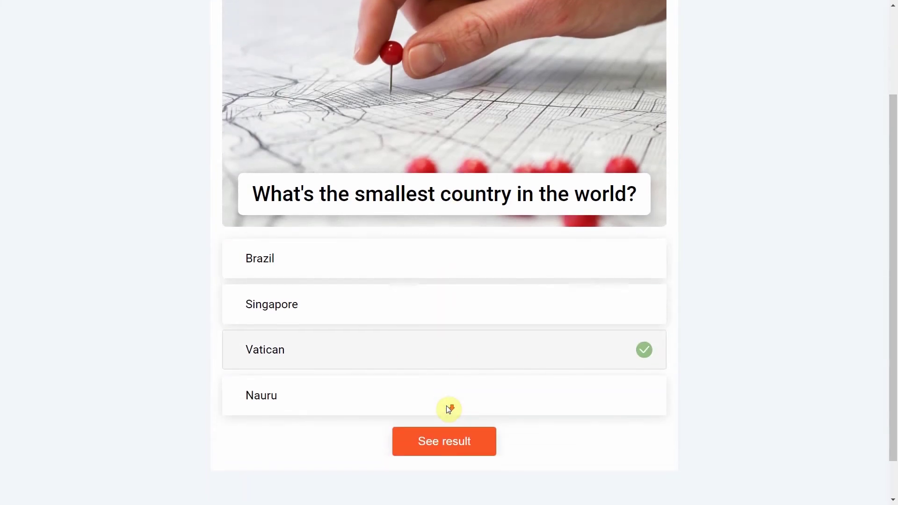
click(452, 440)
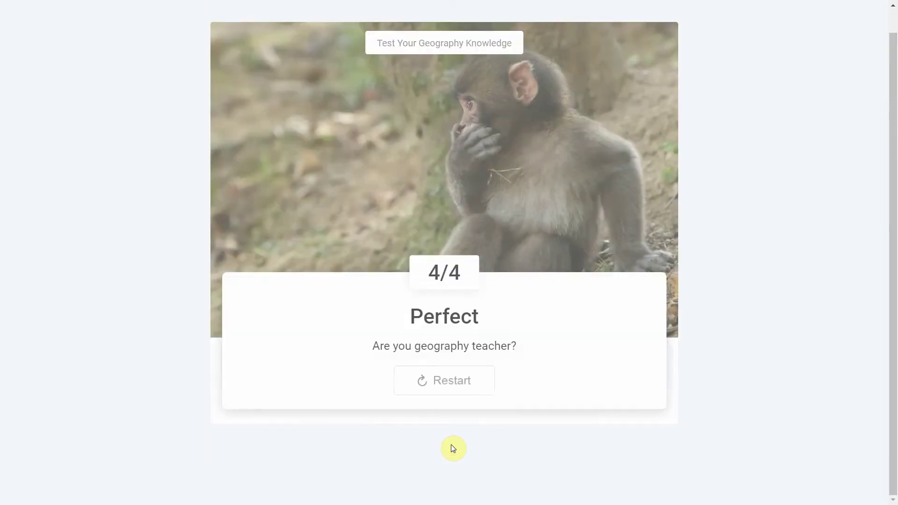
Return to My projects and check Geography Test's 1 view and 52 sec attention time
scroll(451, 445, up, 1)
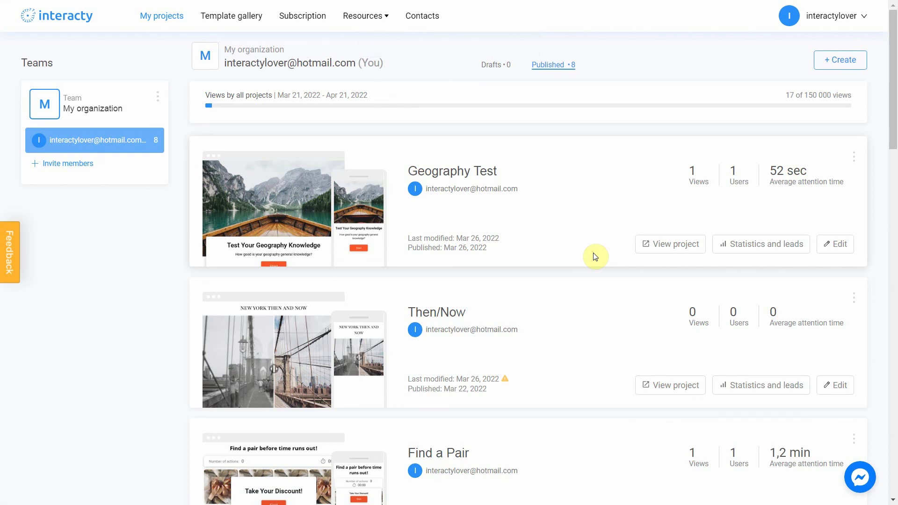
click(832, 244)
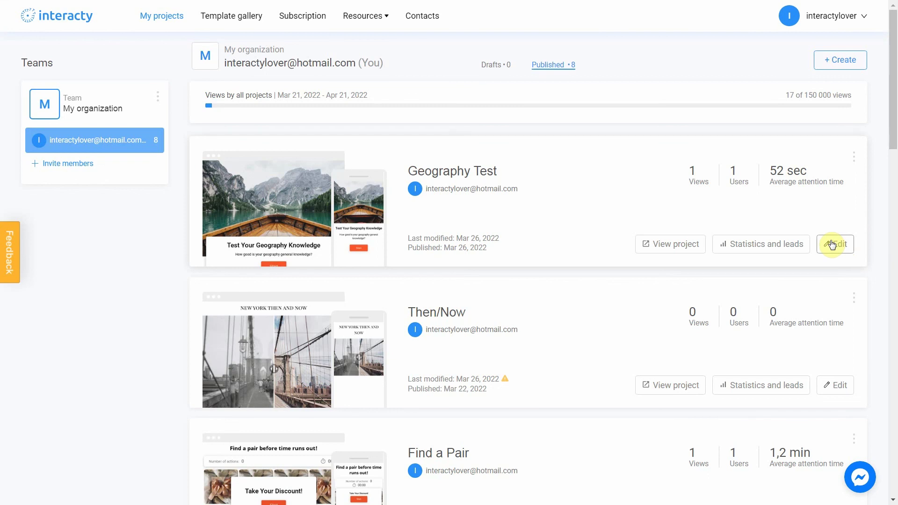